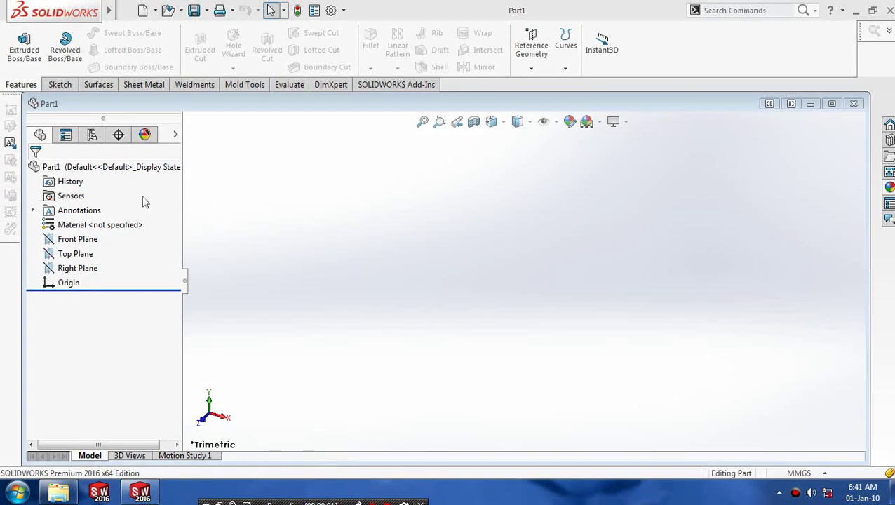
Select the Front Plane and turn it to face the screen.
{"action": "left_click", "coordinate": [89, 243]}
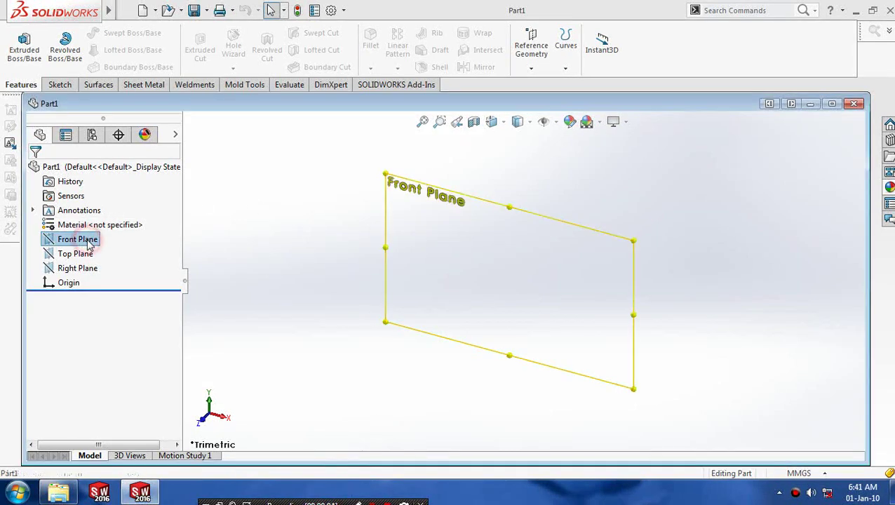
{"action": "right_click", "coordinate": [87, 243]}
{"action": "left_click", "coordinate": [144, 223]}
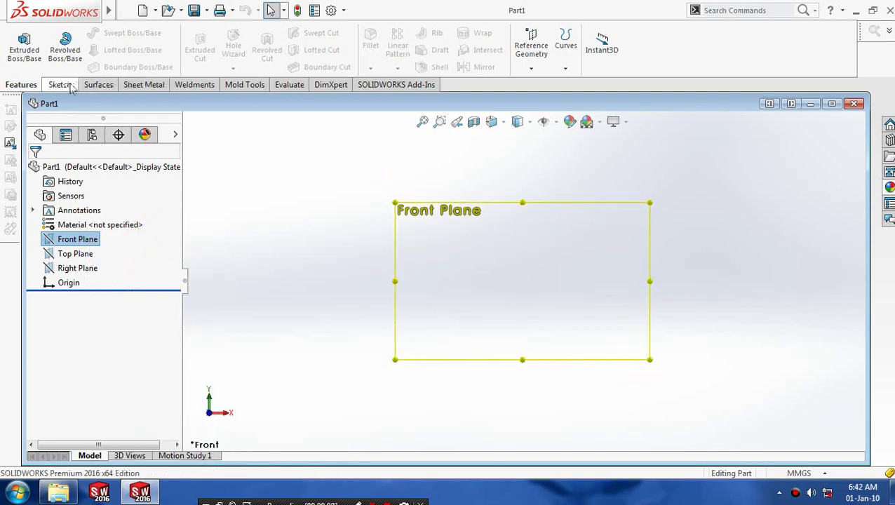
In a new sketch, draw the left slanted line down-left of the origin.
{"action": "left_click", "coordinate": [67, 85]}
{"action": "left_click", "coordinate": [100, 33]}
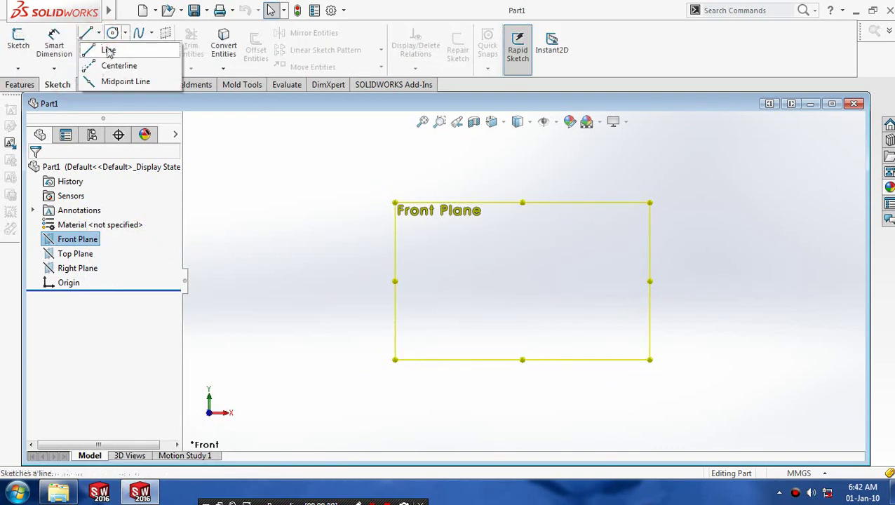
{"action": "left_click", "coordinate": [105, 48]}
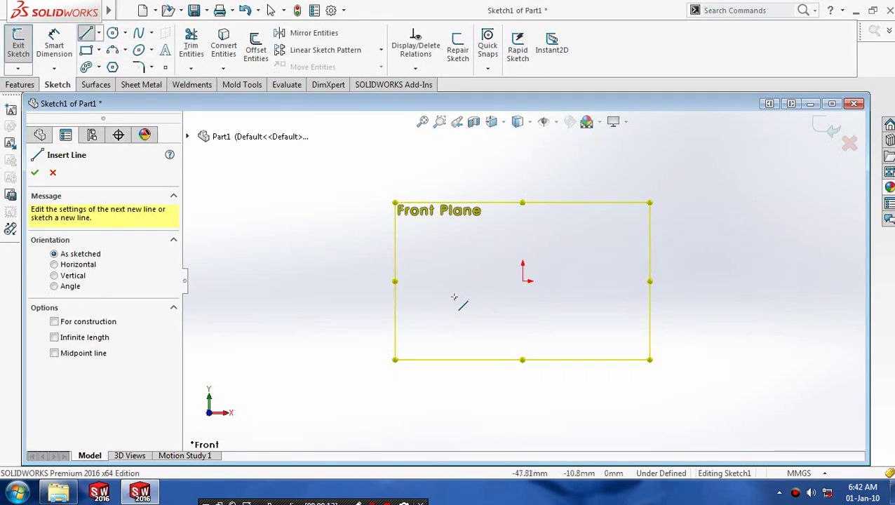
{"action": "left_click", "coordinate": [466, 289]}
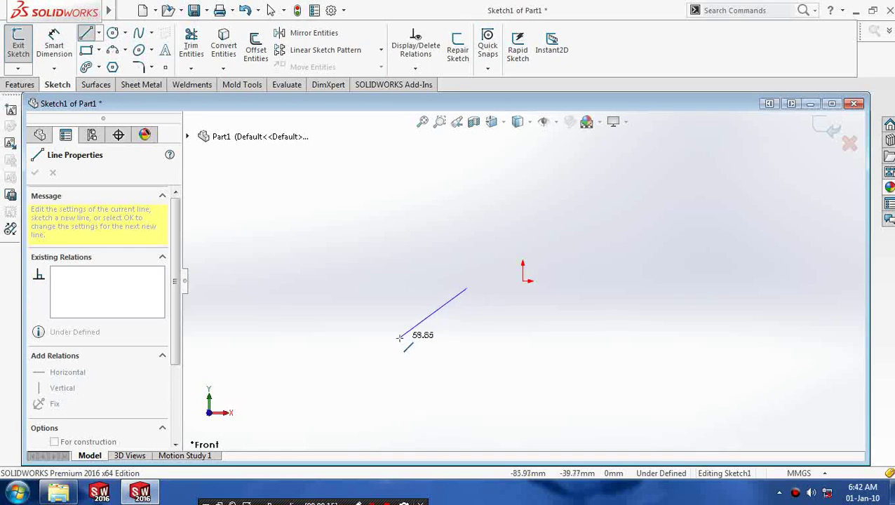
{"action": "left_click", "coordinate": [400, 338]}
{"action": "key", "text": "Escape"}
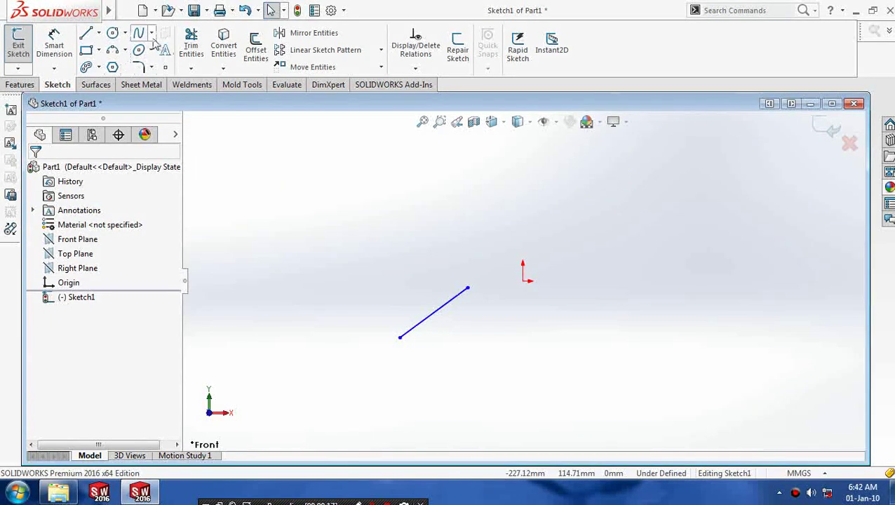
Draw the matching slanted line sloping down to the right of the origin.
{"action": "left_click", "coordinate": [100, 35]}
{"action": "left_click", "coordinate": [105, 48]}
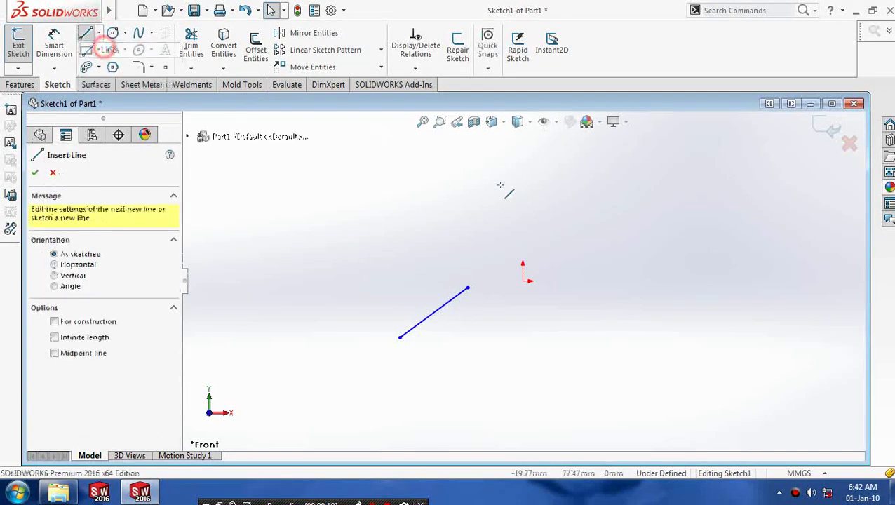
{"action": "left_click", "coordinate": [635, 289]}
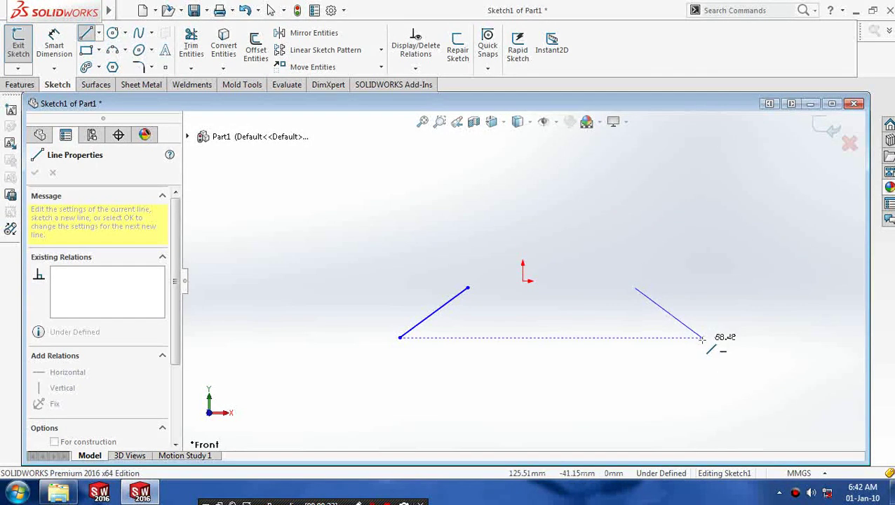
{"action": "left_click", "coordinate": [703, 338]}
{"action": "key", "text": "Escape"}
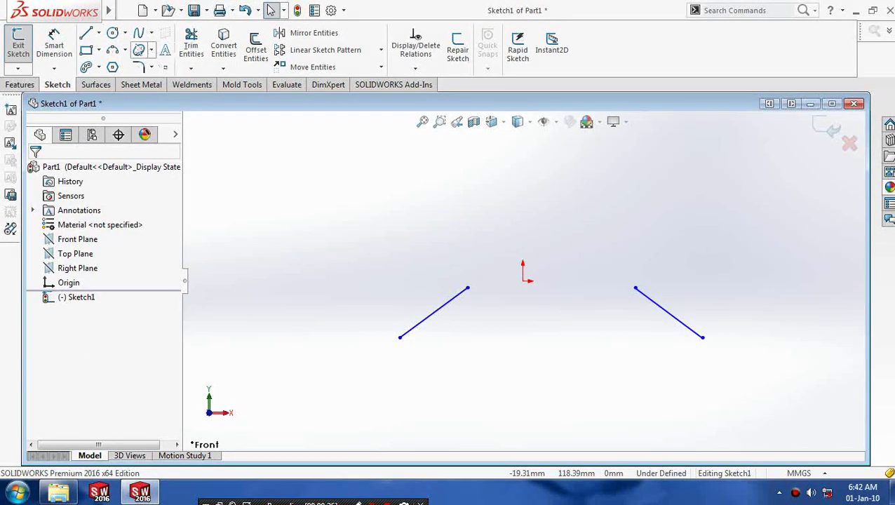
Join the two lines' upper ends with a 3-point arc bulging over the origin.
{"action": "left_click", "coordinate": [126, 50]}
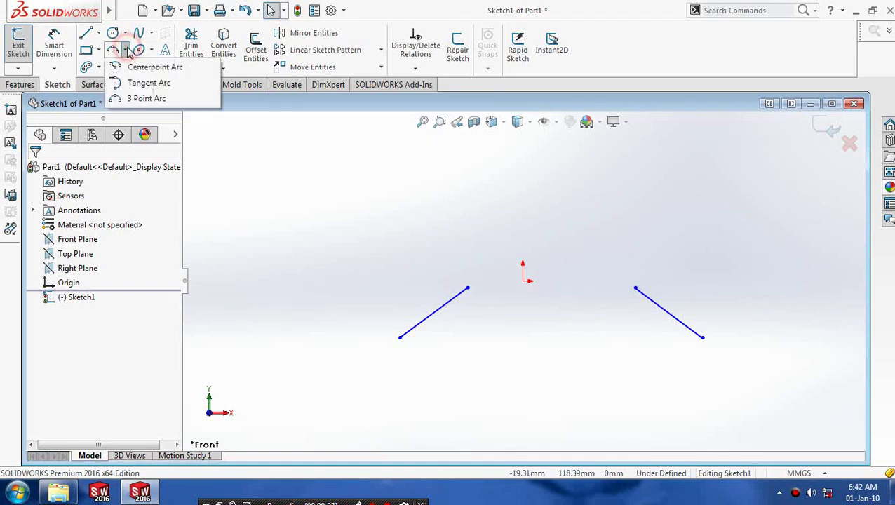
{"action": "left_click", "coordinate": [132, 98]}
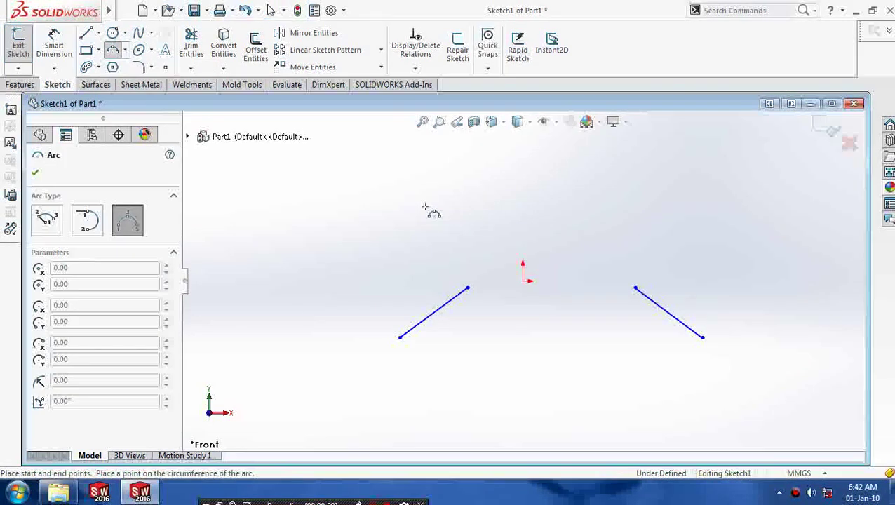
{"action": "left_click", "coordinate": [467, 289]}
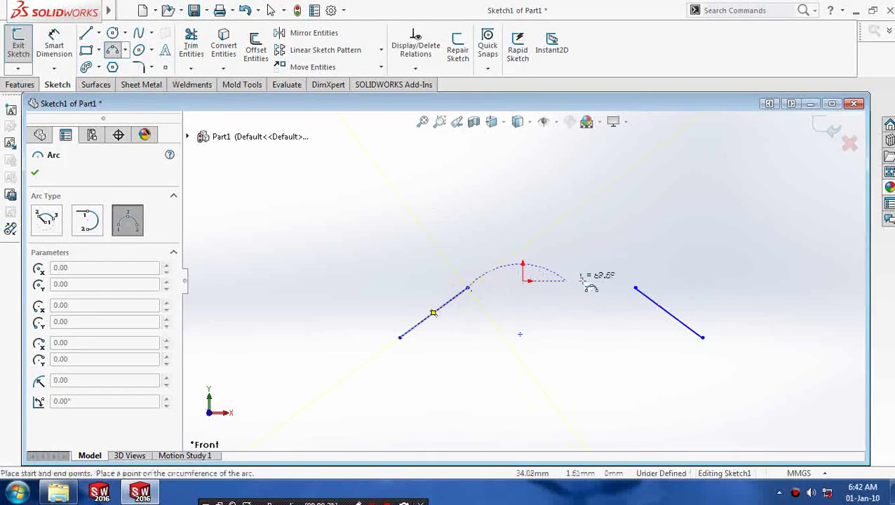
{"action": "left_click", "coordinate": [643, 290]}
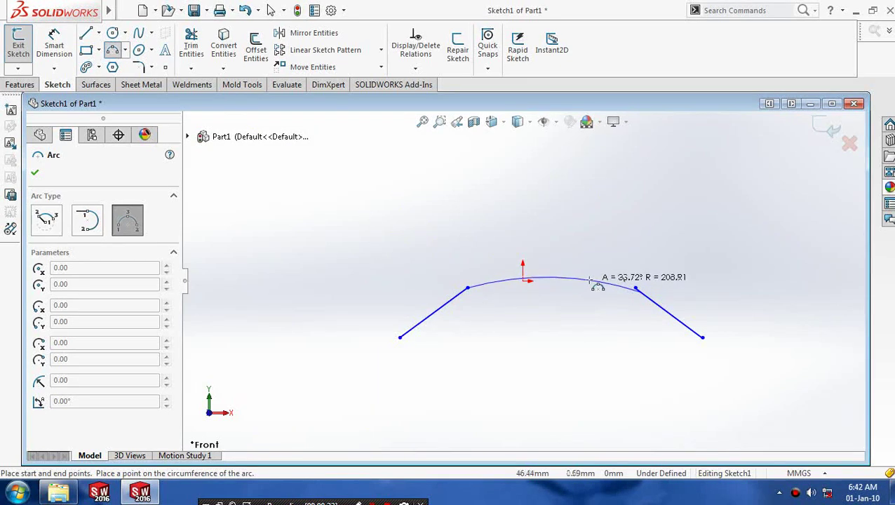
{"action": "left_click", "coordinate": [590, 278]}
{"action": "key", "text": "Escape"}
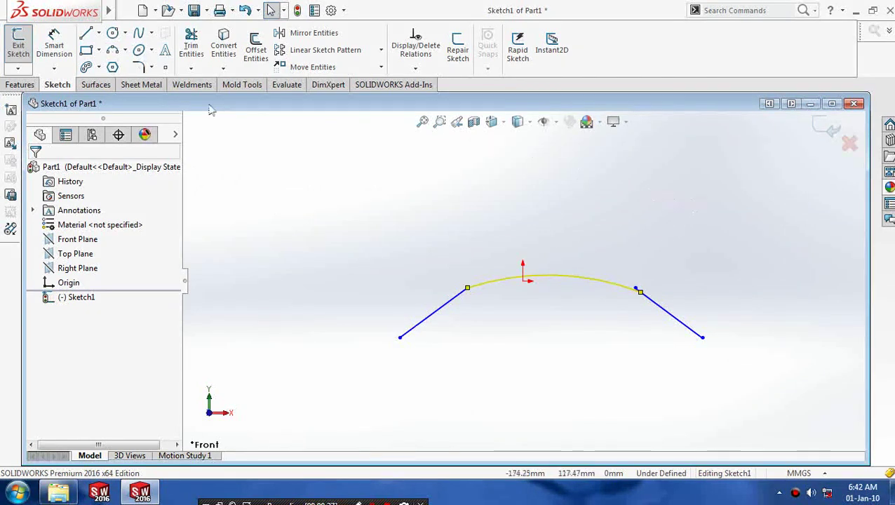
Draw a horizontal base line connecting the lines' lower ends.
{"action": "left_click", "coordinate": [86, 35]}
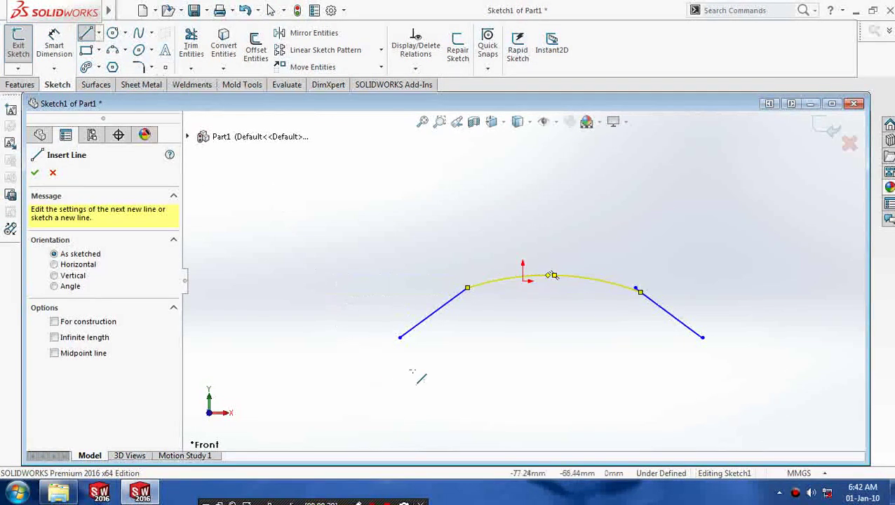
{"action": "left_click_drag", "start_coordinate": [400, 339], "coordinate": [702, 337]}
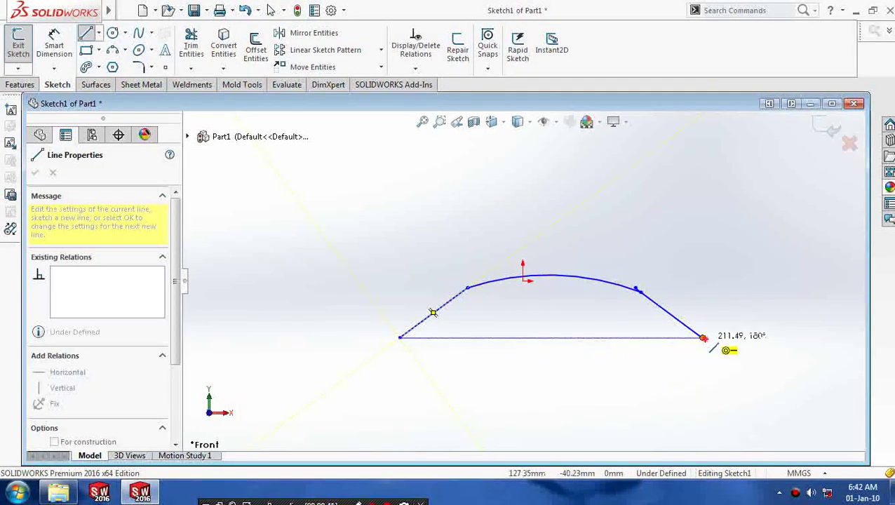
{"action": "key", "text": "Escape"}
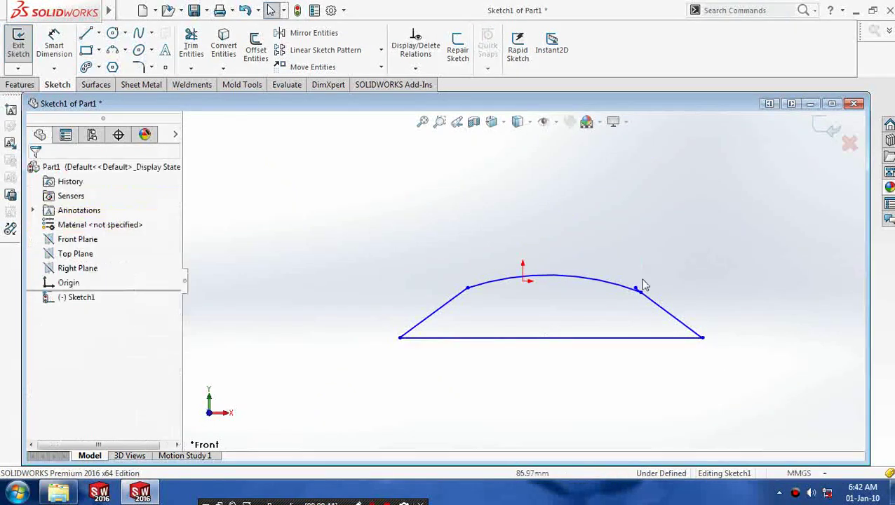
Zoom into the right corner and inspect the short stray line's length.
{"action": "left_click", "coordinate": [200, 67]}
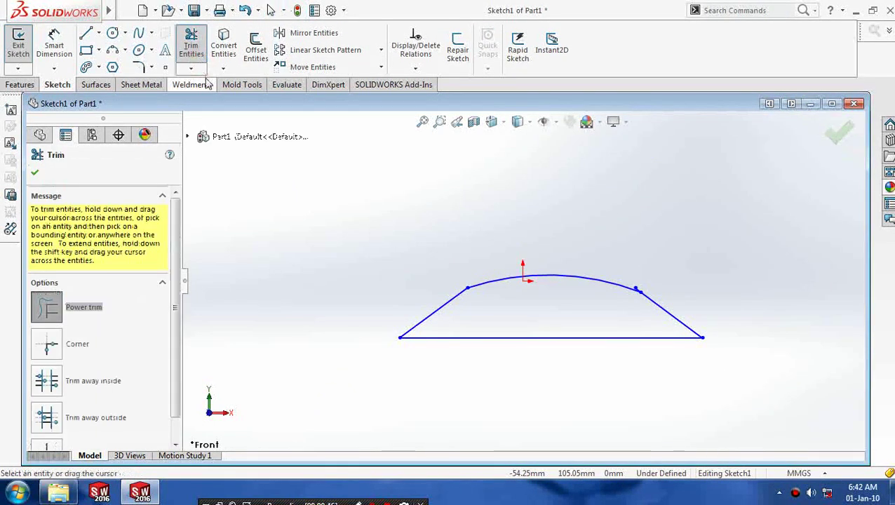
{"action": "left_click", "coordinate": [191, 68]}
{"action": "left_click", "coordinate": [203, 85]}
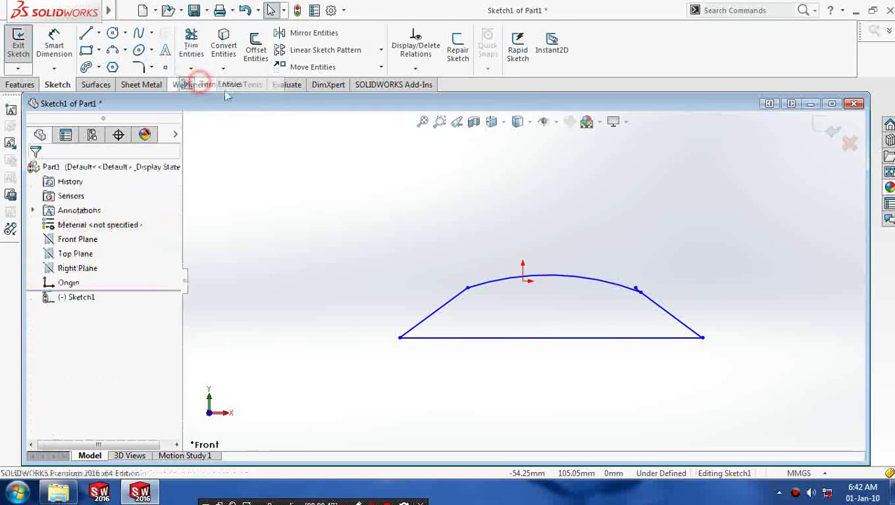
{"action": "scroll", "coordinate": [634, 309], "scroll_direction": "up", "scroll_amount": 1}
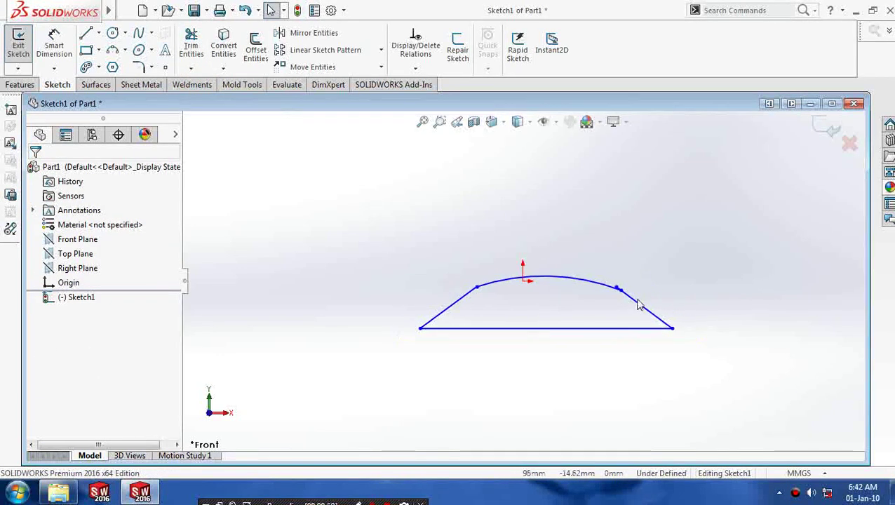
{"action": "scroll", "coordinate": [611, 294], "scroll_direction": "down", "scroll_amount": 3}
{"action": "scroll", "coordinate": [575, 282], "scroll_direction": "down", "scroll_amount": 2}
{"action": "scroll", "coordinate": [574, 277], "scroll_direction": "down", "scroll_amount": 3}
{"action": "scroll", "coordinate": [575, 275], "scroll_direction": "down", "scroll_amount": 2}
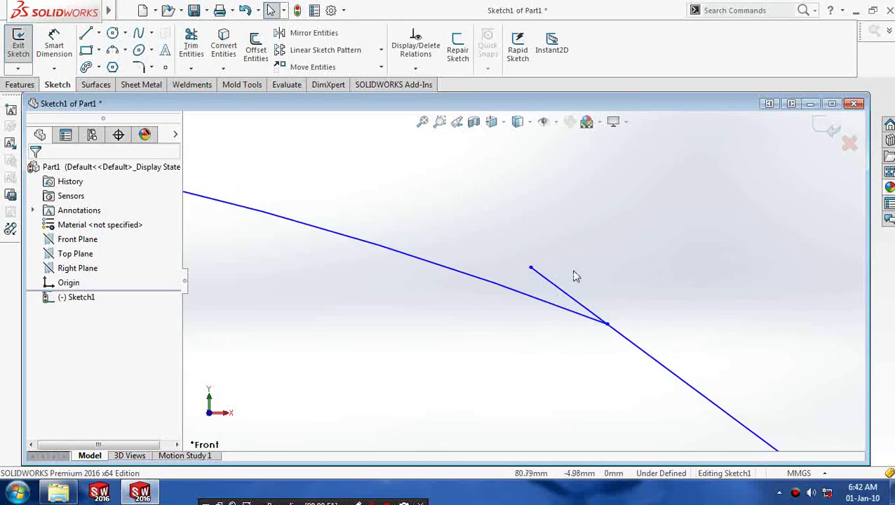
{"action": "left_click", "coordinate": [562, 288]}
{"action": "left_click", "coordinate": [562, 278]}
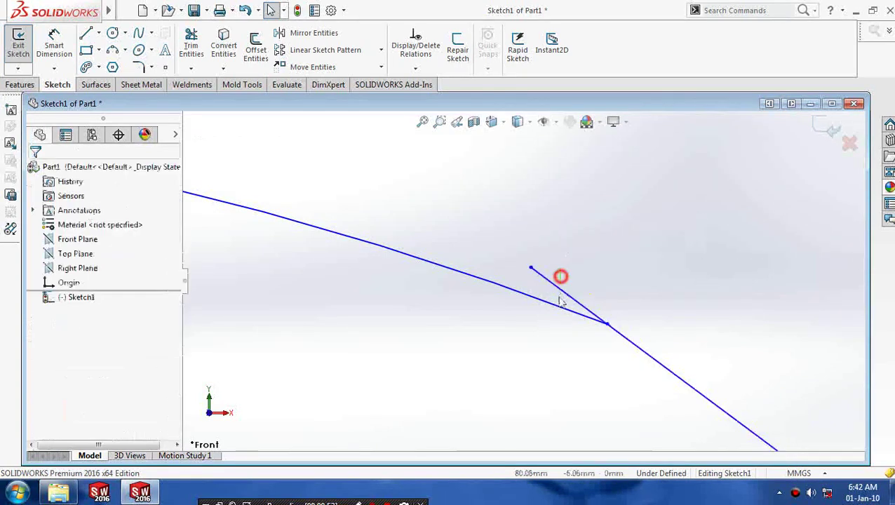
{"action": "left_click", "coordinate": [560, 292]}
{"action": "left_click", "coordinate": [560, 291]}
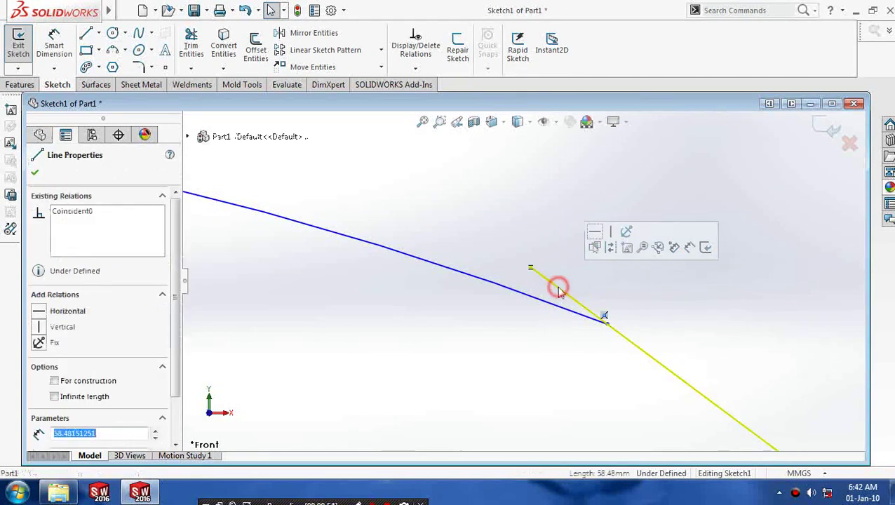
{"action": "left_click", "coordinate": [35, 174]}
Power-trim the stray stub off the right slanted line.
{"action": "left_click", "coordinate": [191, 68]}
{"action": "left_click", "coordinate": [203, 82]}
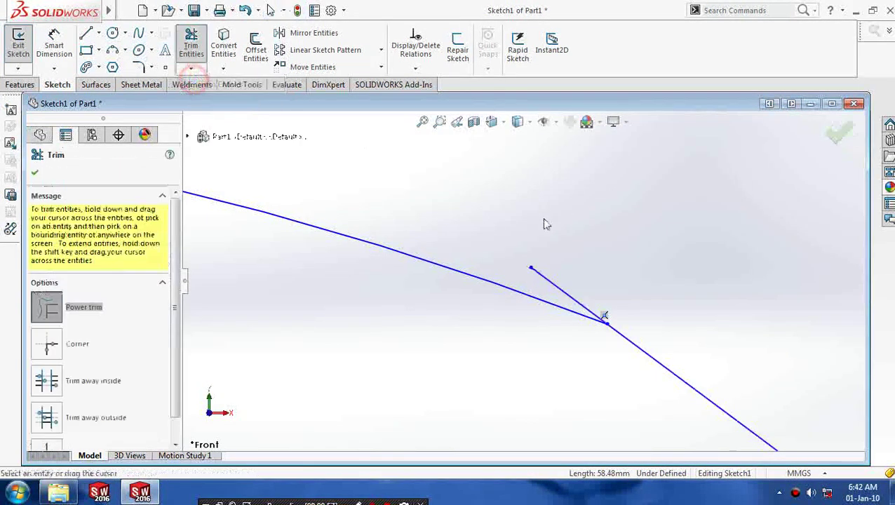
{"action": "left_click_drag", "start_coordinate": [573, 284], "coordinate": [565, 295]}
{"action": "scroll", "coordinate": [565, 296], "scroll_direction": "up", "scroll_amount": 3}
{"action": "scroll", "coordinate": [516, 306], "scroll_direction": "up", "scroll_amount": 3}
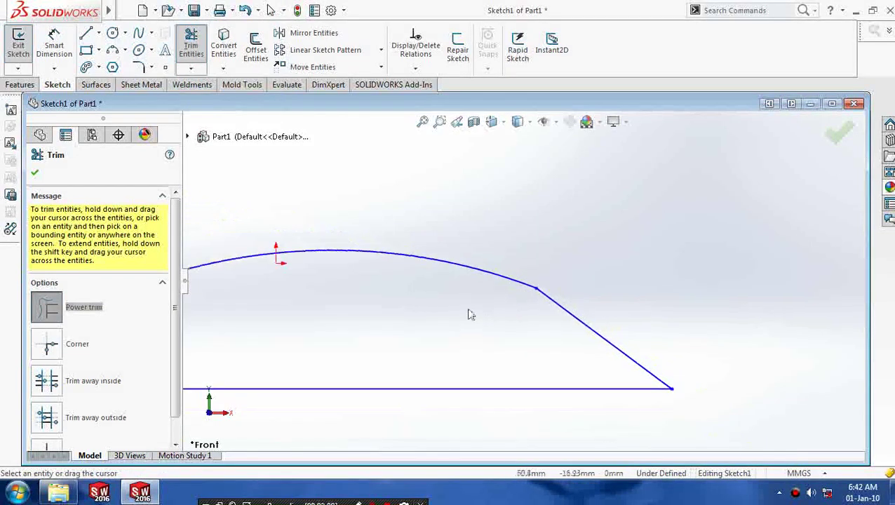
{"action": "scroll", "coordinate": [470, 314], "scroll_direction": "up", "scroll_amount": 4}
{"action": "left_click", "coordinate": [37, 175]}
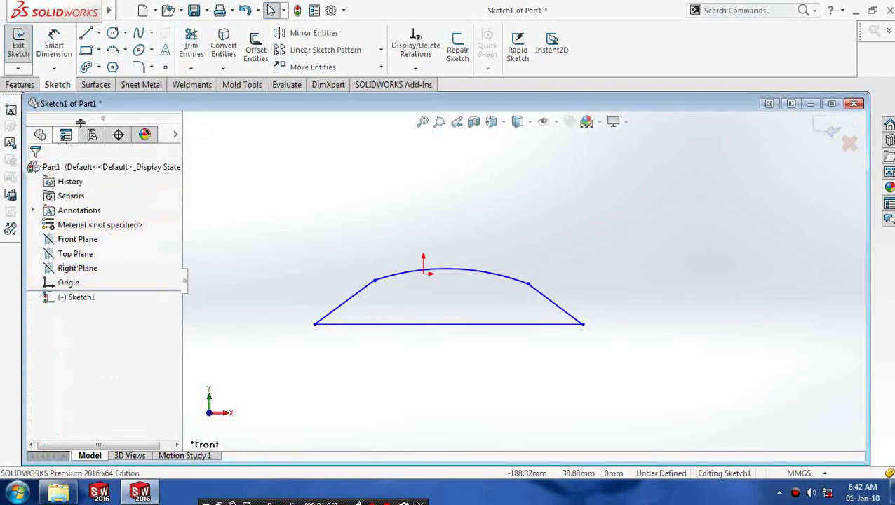
Add a 70 mm sketch fillet at the left arc-to-line corner.
{"action": "left_click", "coordinate": [151, 68]}
{"action": "left_click", "coordinate": [160, 85]}
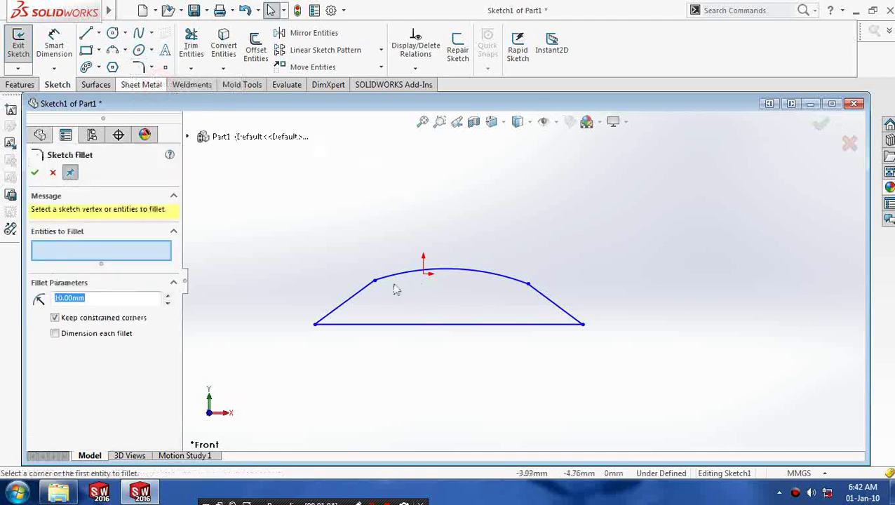
{"action": "left_click", "coordinate": [363, 290]}
{"action": "left_click", "coordinate": [397, 282]}
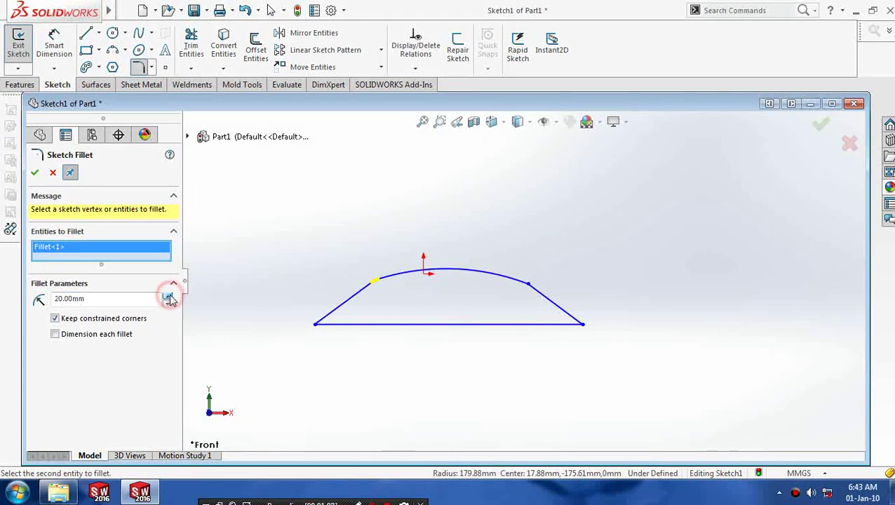
{"action": "left_click", "coordinate": [34, 173]}
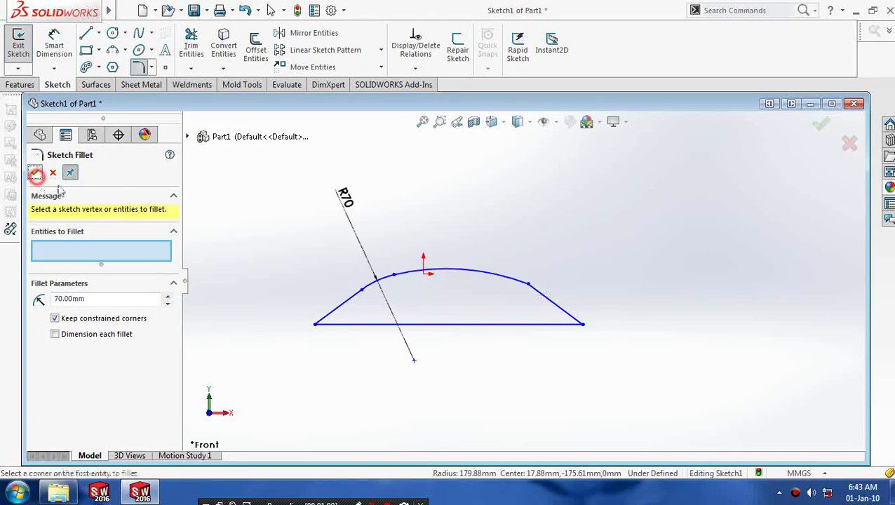
Fillet the right arc-to-line corner at 70 mm too and exit Sketch1.
{"action": "left_click", "coordinate": [554, 306]}
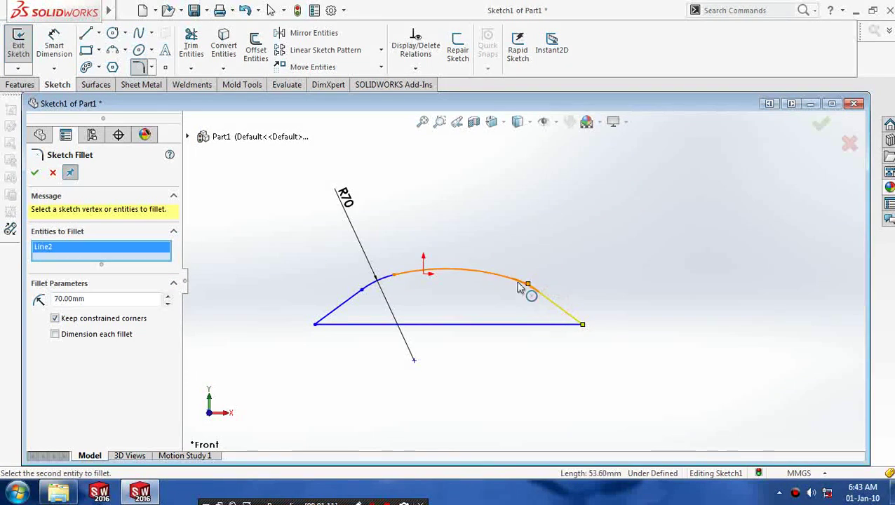
{"action": "left_click", "coordinate": [522, 288]}
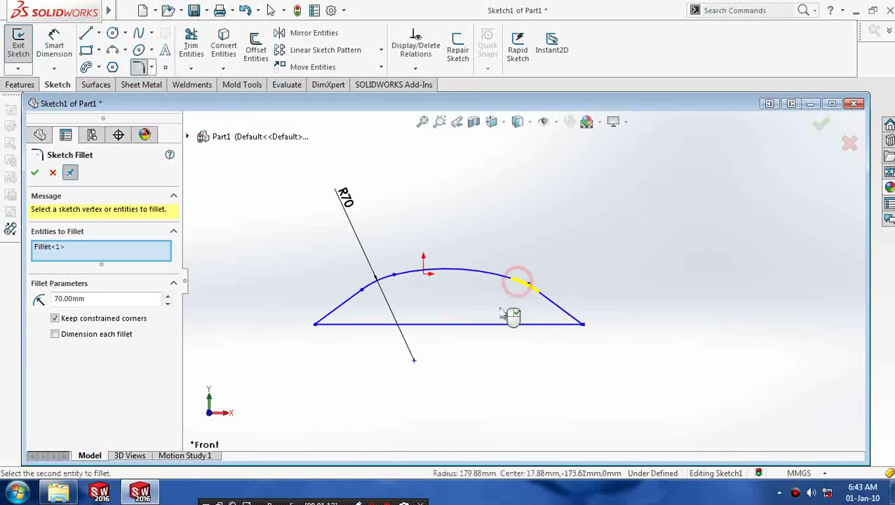
{"action": "left_click", "coordinate": [35, 173]}
{"action": "left_click", "coordinate": [824, 128]}
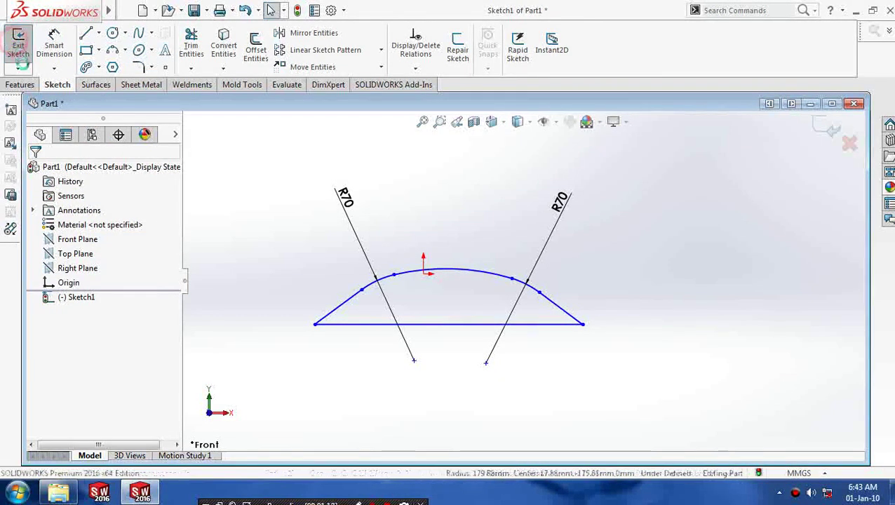
{"action": "left_click", "coordinate": [18, 42]}
Extrude Sketch1 100 mm deep as Boss-Extrude1.
{"action": "left_click", "coordinate": [24, 43]}
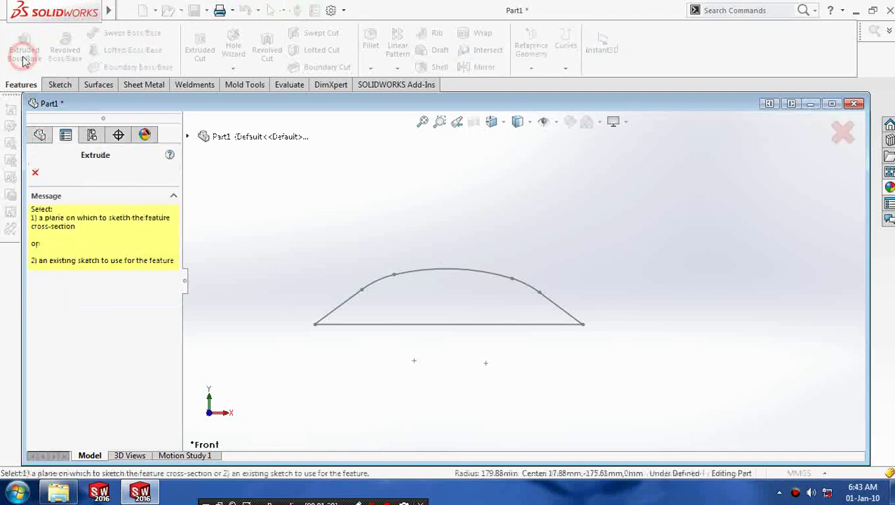
{"action": "left_click", "coordinate": [188, 137]}
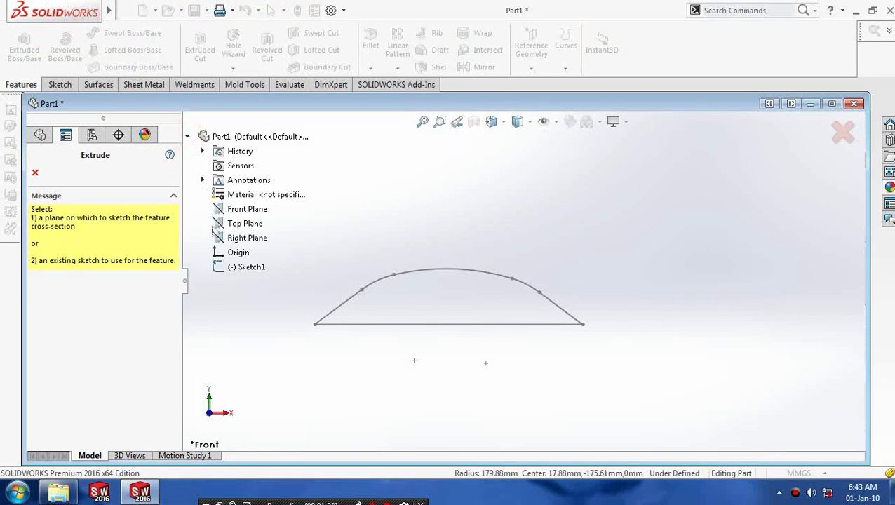
{"action": "left_click", "coordinate": [238, 270]}
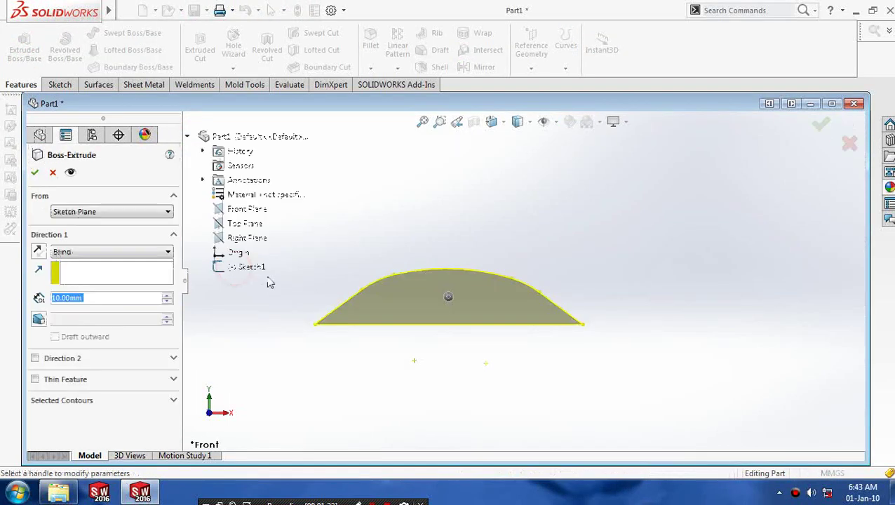
{"action": "left_click", "coordinate": [156, 297]}
{"action": "type", "text": "100"}
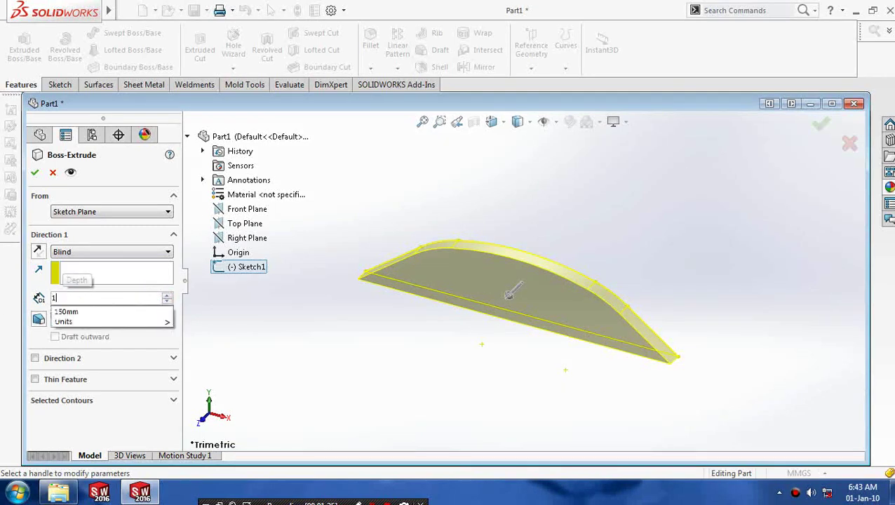
{"action": "key", "text": "Return"}
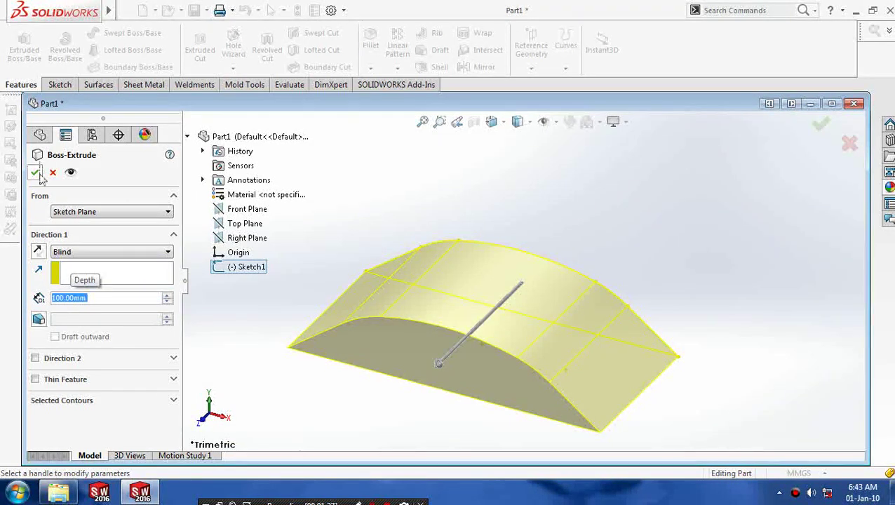
{"action": "left_click", "coordinate": [36, 174]}
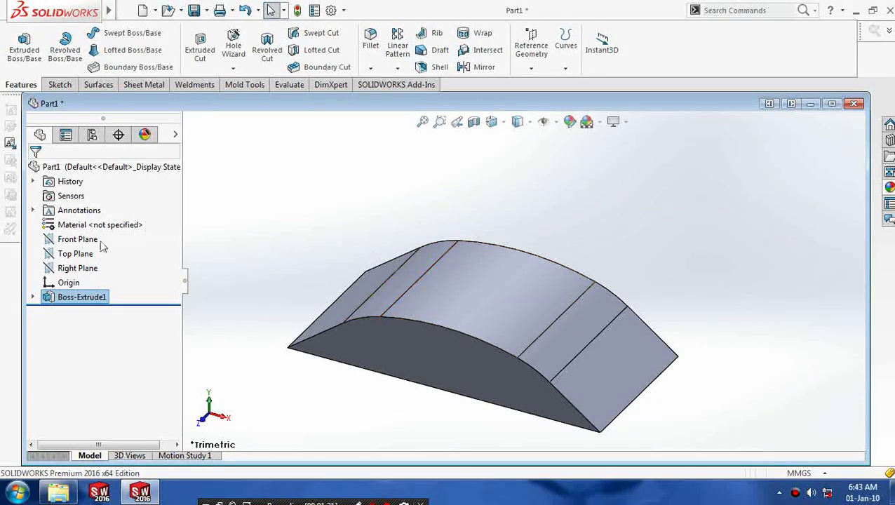
On the Top Plane, sketch a small center rectangle near the origin.
{"action": "left_click", "coordinate": [87, 258]}
{"action": "left_click", "coordinate": [127, 239]}
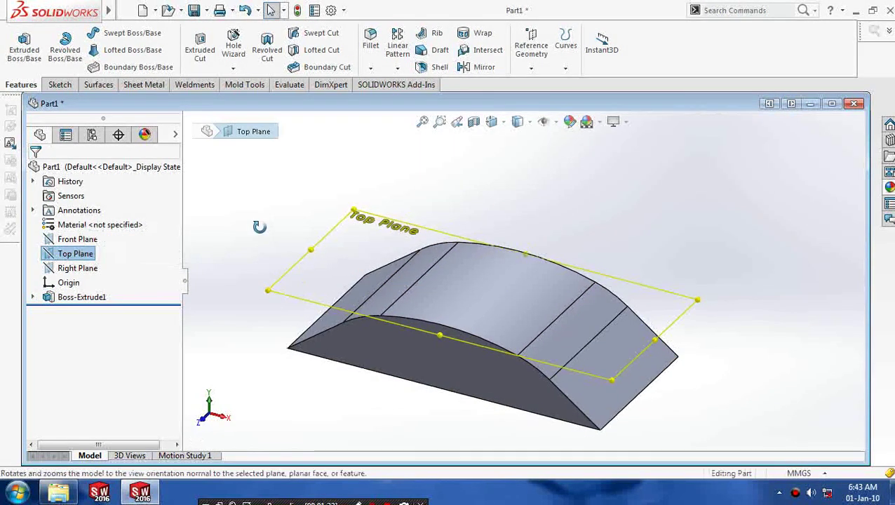
{"action": "left_click", "coordinate": [60, 85]}
{"action": "left_click", "coordinate": [98, 50]}
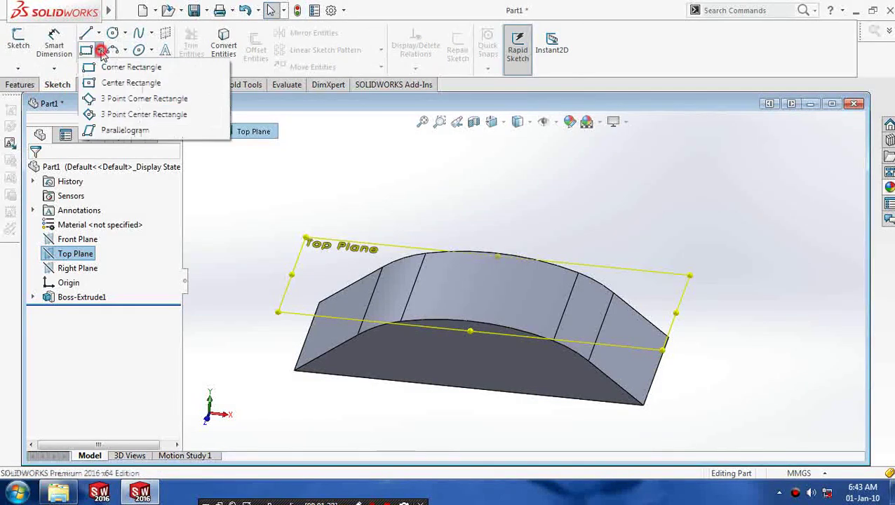
{"action": "left_click", "coordinate": [119, 84]}
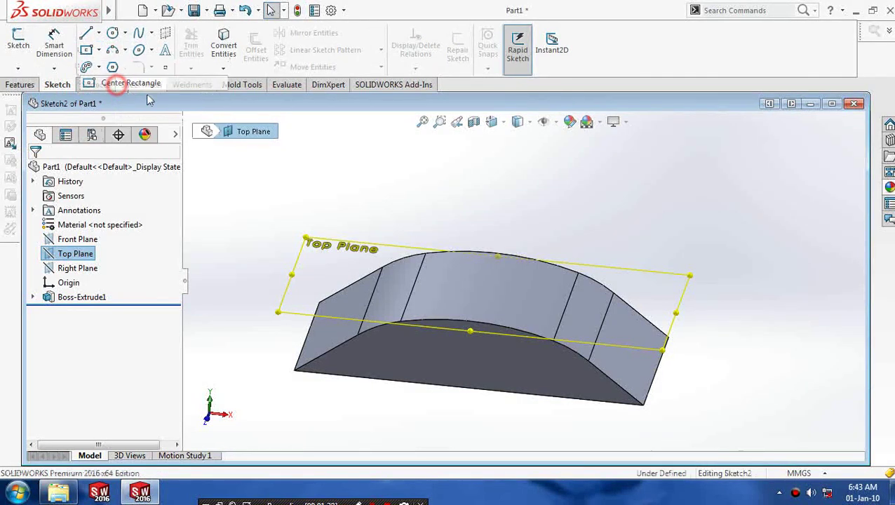
{"action": "left_click", "coordinate": [483, 286]}
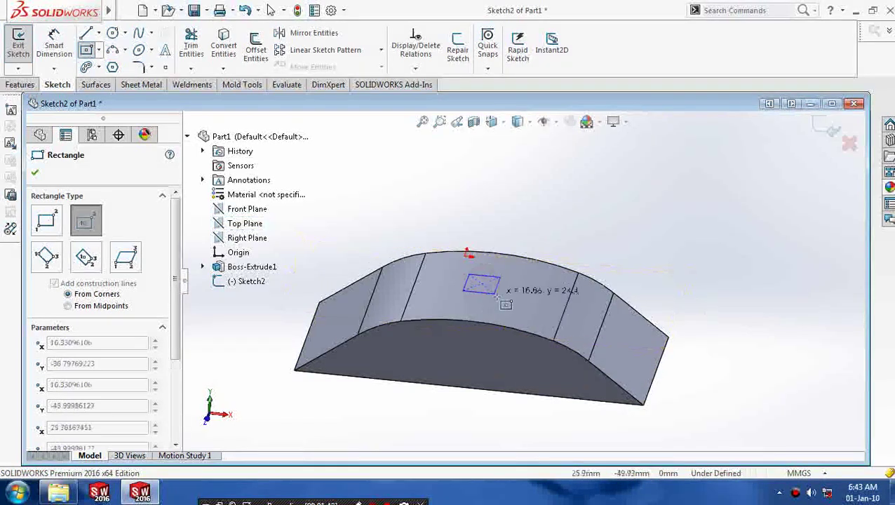
{"action": "left_click", "coordinate": [497, 300]}
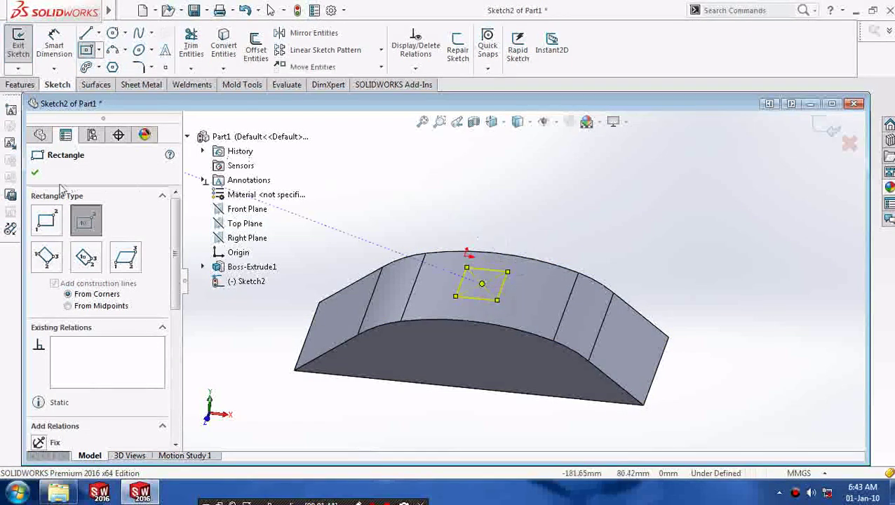
{"action": "left_click", "coordinate": [31, 173]}
Round all four corners of the Sketch2 rectangle with 10 mm fillets.
{"action": "left_click", "coordinate": [139, 66]}
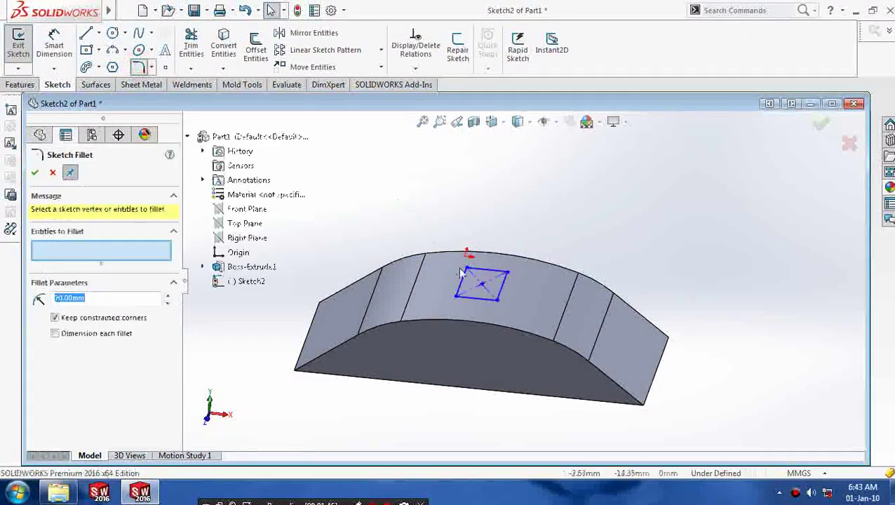
{"action": "left_click", "coordinate": [478, 271]}
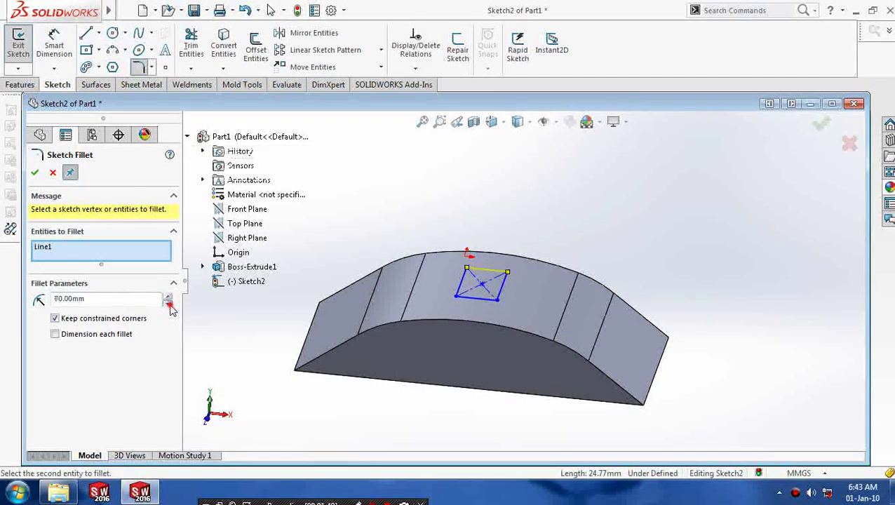
{"action": "left_click", "coordinate": [501, 289]}
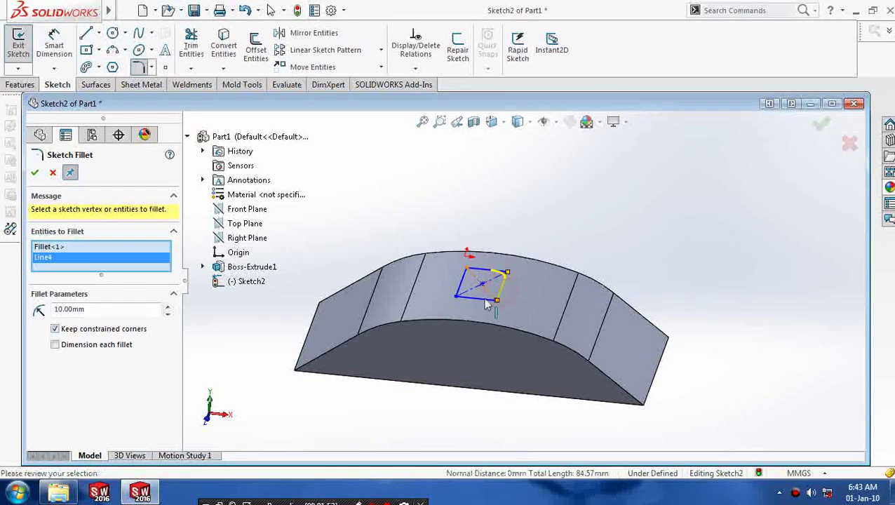
{"action": "left_click", "coordinate": [463, 298]}
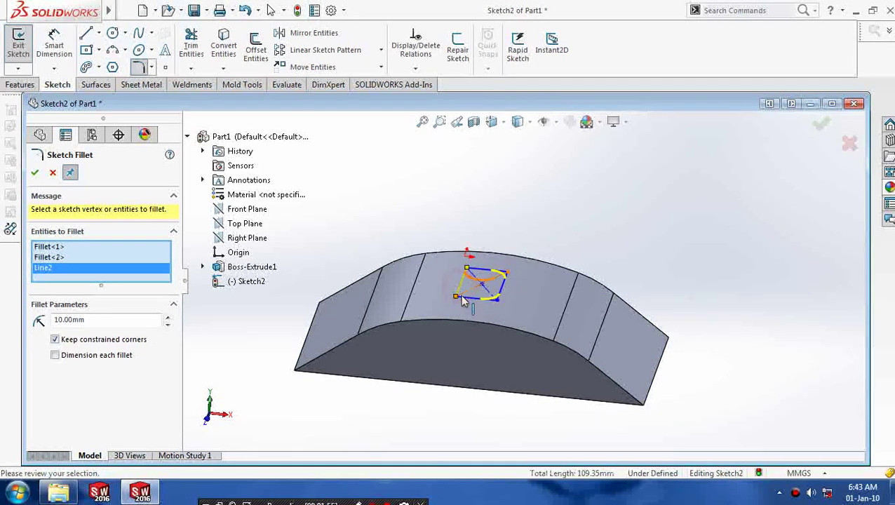
{"action": "left_click", "coordinate": [466, 284]}
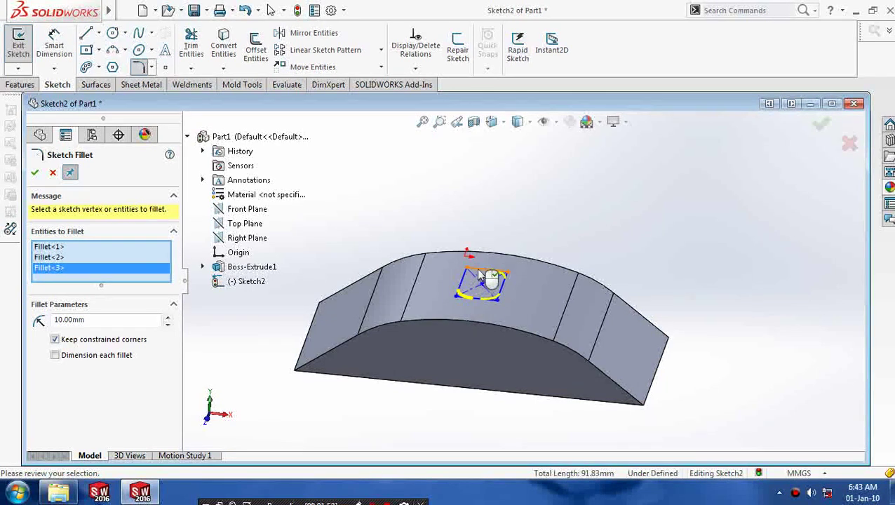
{"action": "left_click", "coordinate": [476, 276]}
{"action": "left_click", "coordinate": [466, 284]}
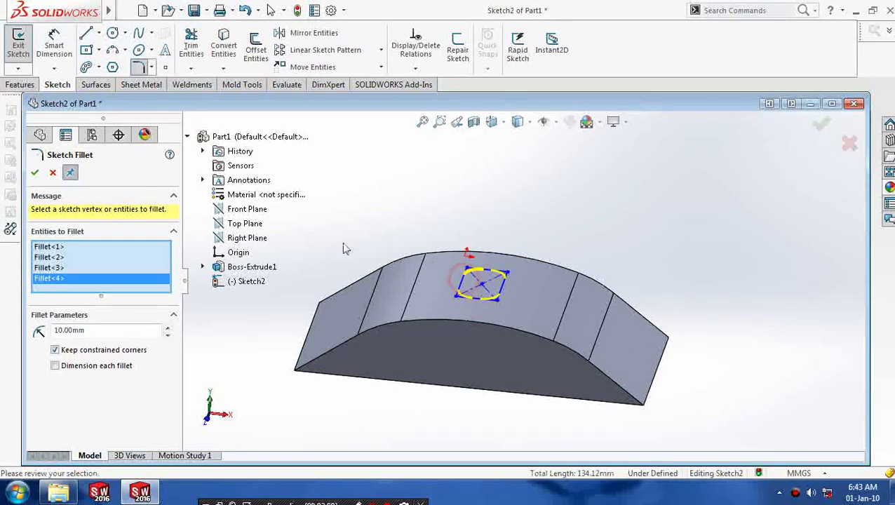
{"action": "left_click", "coordinate": [35, 174]}
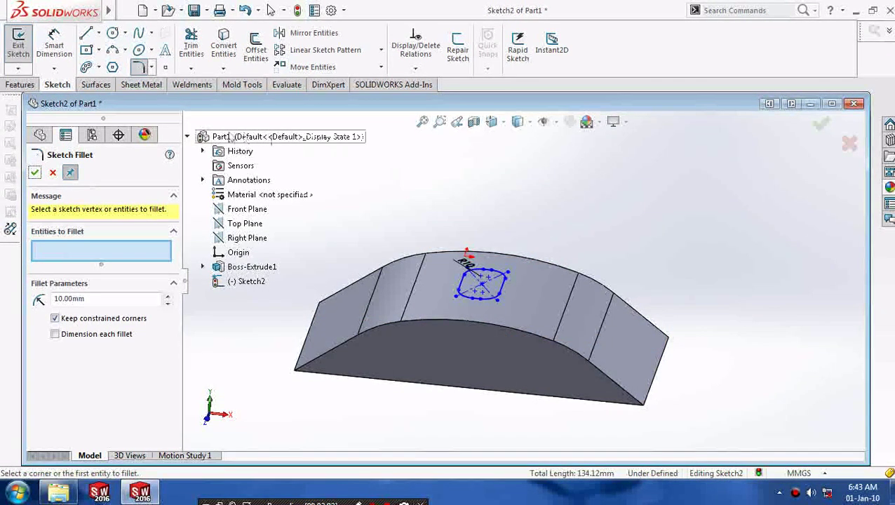
{"action": "left_click", "coordinate": [35, 174]}
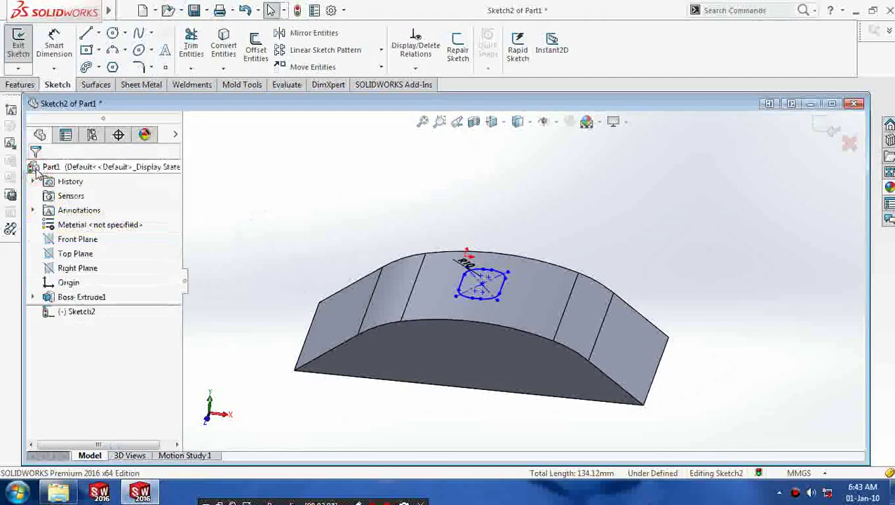
Exit Sketch2 and start an extruded cut using Sketch2 as the profile.
{"action": "left_click", "coordinate": [18, 43]}
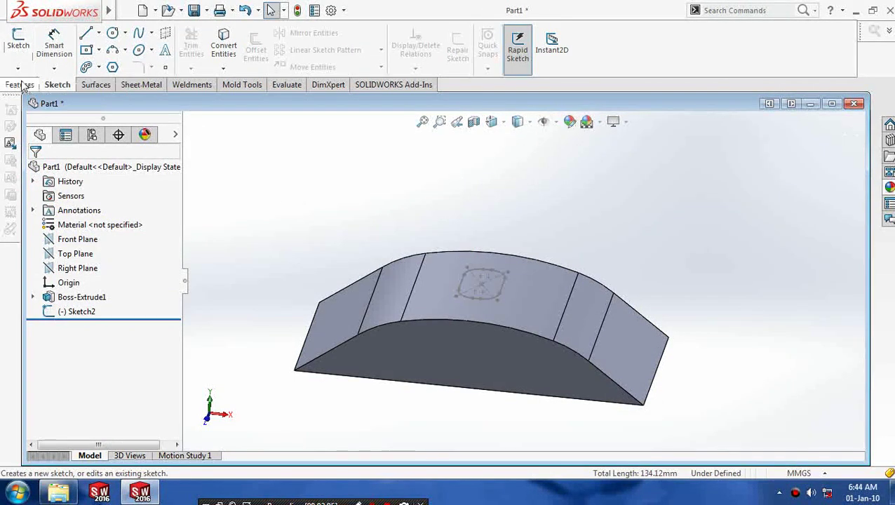
{"action": "left_click", "coordinate": [20, 84]}
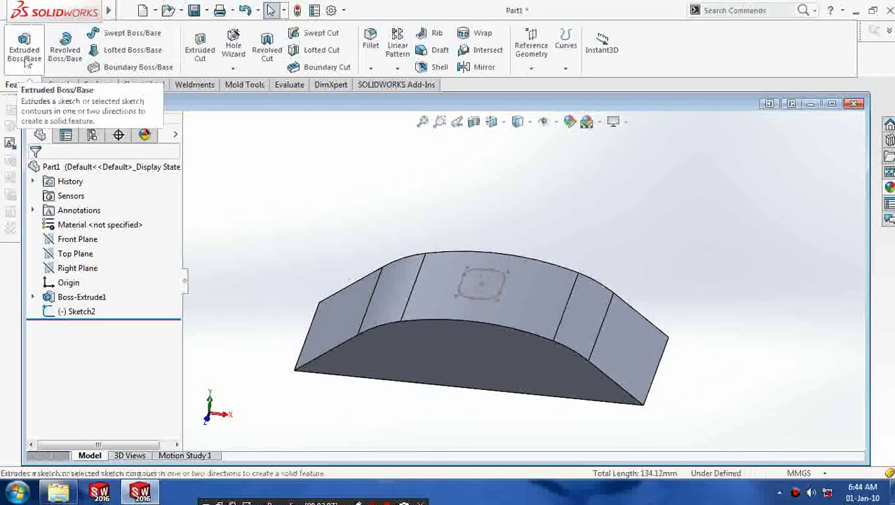
{"action": "left_click", "coordinate": [201, 41]}
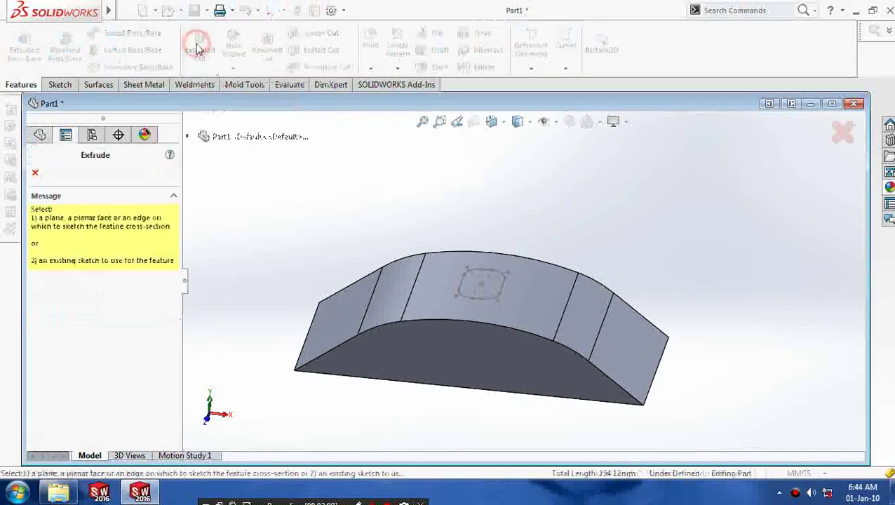
{"action": "left_click", "coordinate": [188, 138]}
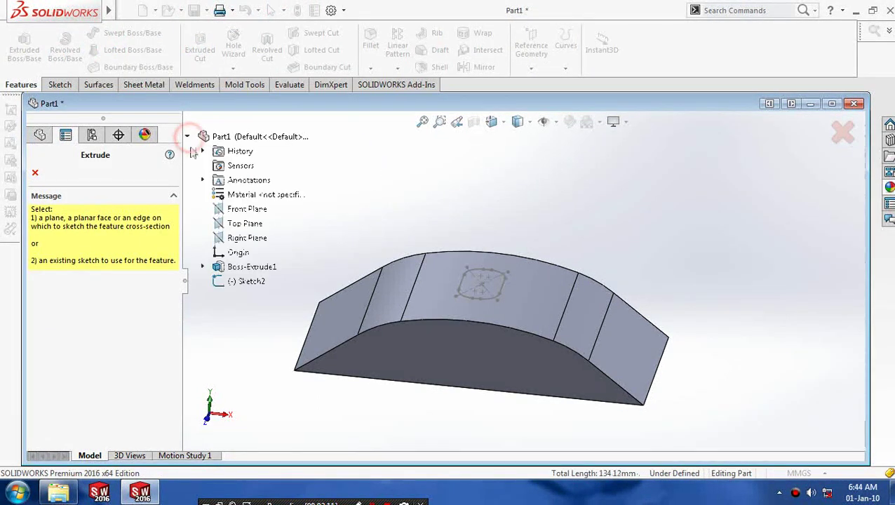
{"action": "left_click", "coordinate": [250, 281]}
{"action": "middle_click_drag", "start_coordinate": [319, 295], "coordinate": [363, 270]}
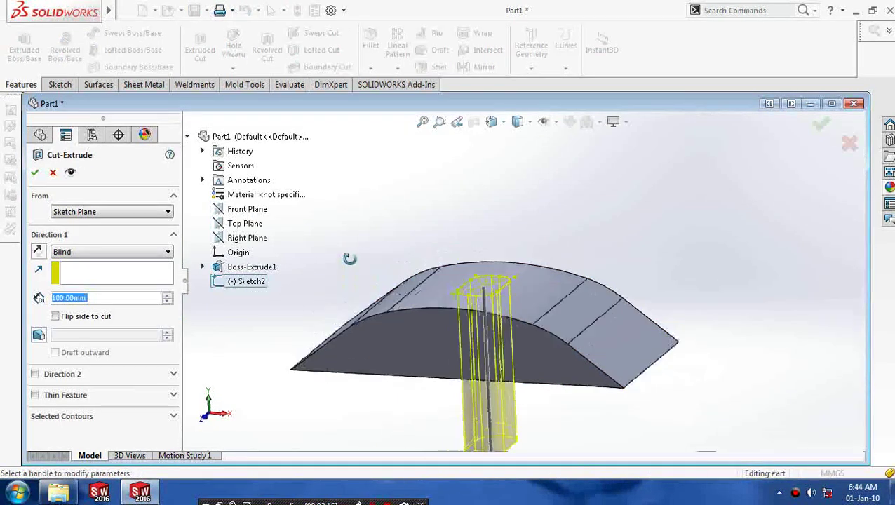
Set the cut to Blind 20 mm with Direction 2 enabled and accept Cut-Extrude1.
{"action": "left_click", "coordinate": [167, 252]}
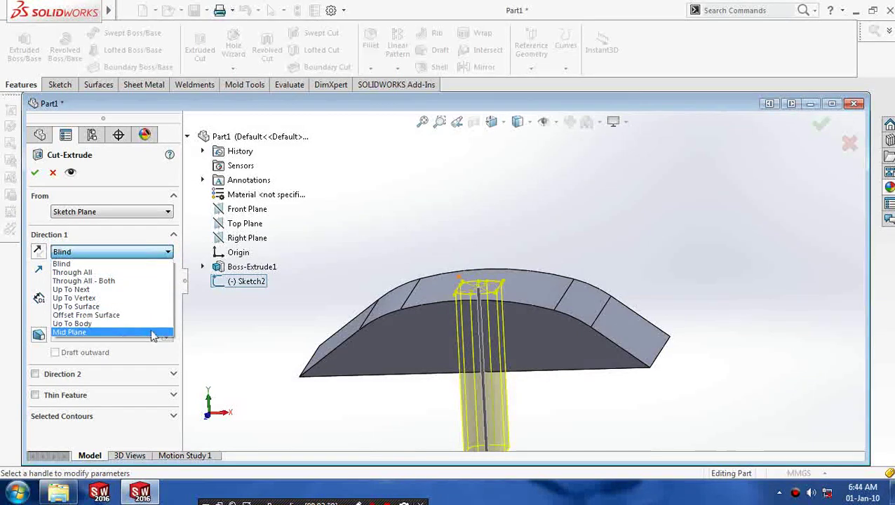
{"action": "left_click", "coordinate": [195, 377]}
{"action": "left_click_drag", "start_coordinate": [168, 303], "coordinate": [169, 307]}
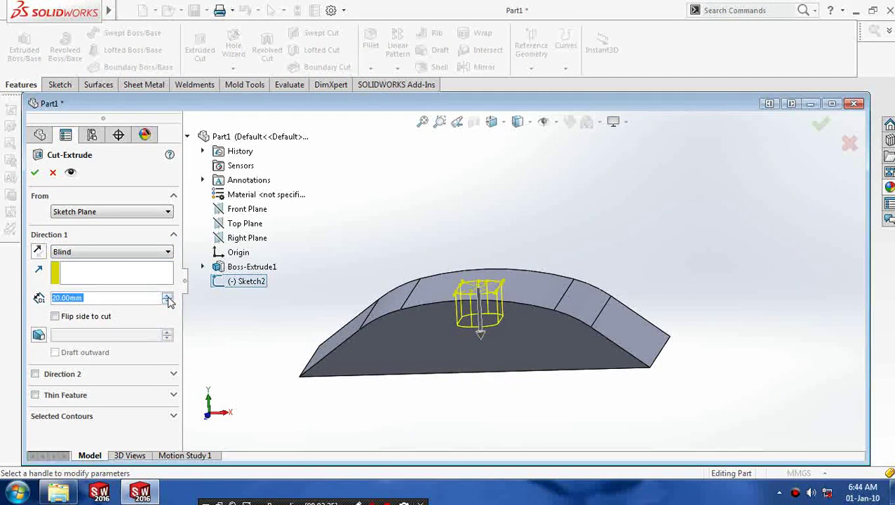
{"action": "left_click", "coordinate": [167, 296]}
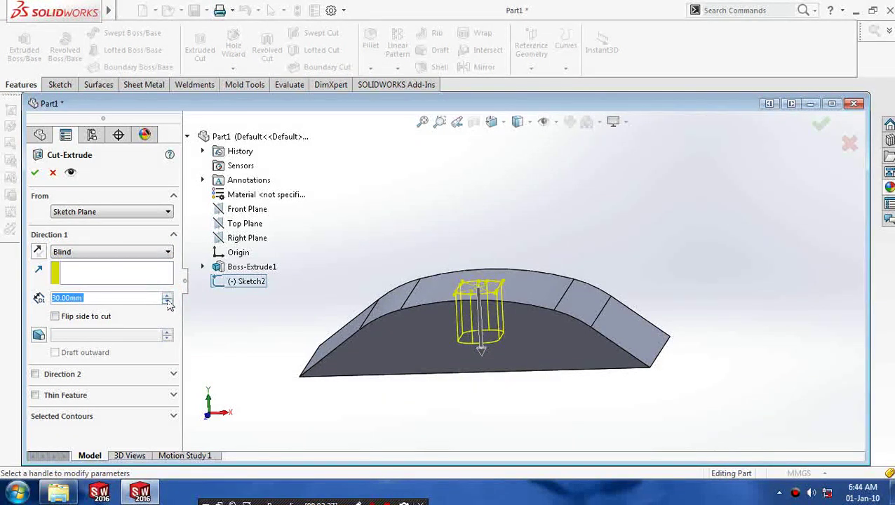
{"action": "left_click", "coordinate": [168, 302]}
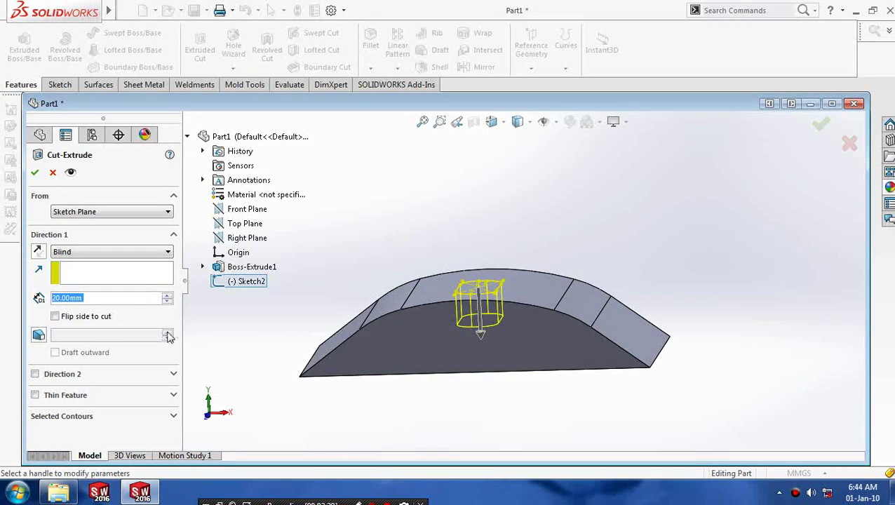
{"action": "left_click", "coordinate": [35, 374]}
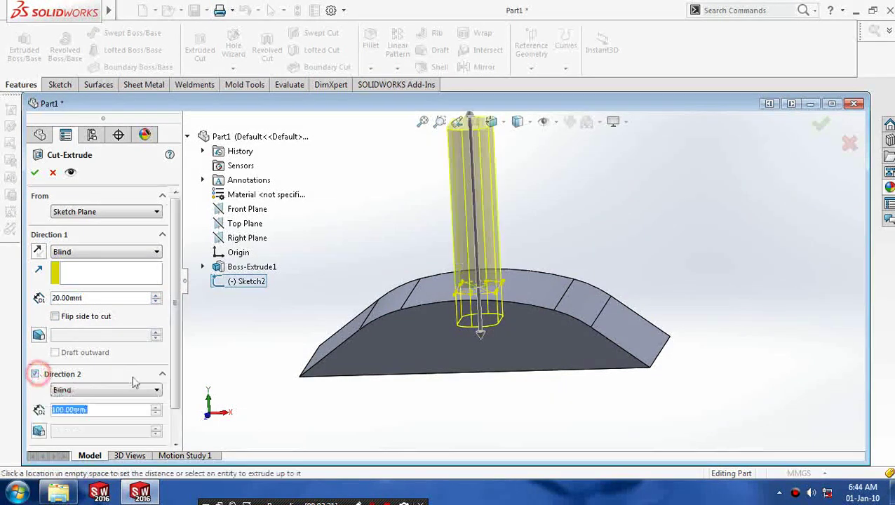
{"action": "left_click", "coordinate": [35, 174]}
{"action": "mouse_move", "coordinate": [332, 235]}
{"action": "middle_mouse_down"}
{"action": "mouse_move", "coordinate": [492, 263]}
{"action": "mouse_move", "coordinate": [460, 315]}
{"action": "middle_mouse_up"}
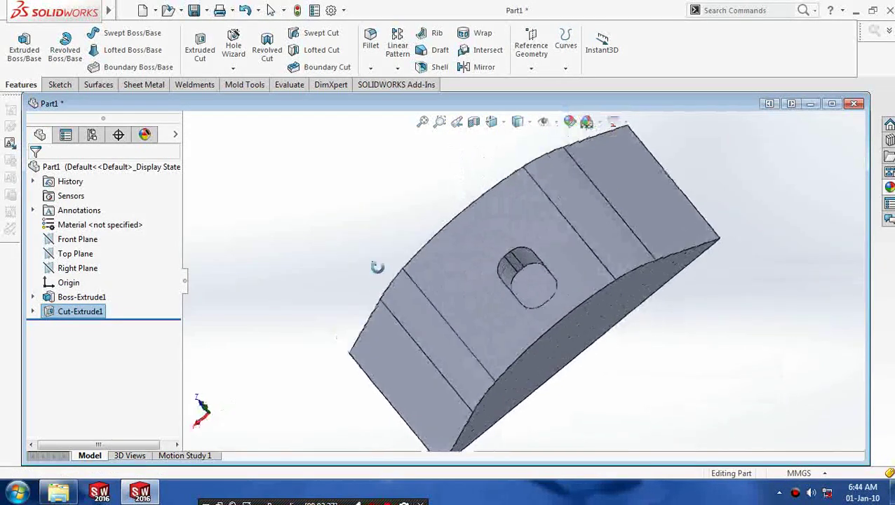
Draw a small circle centred on the slot's floor face as Sketch3 and exit it.
{"action": "left_click", "coordinate": [539, 275]}
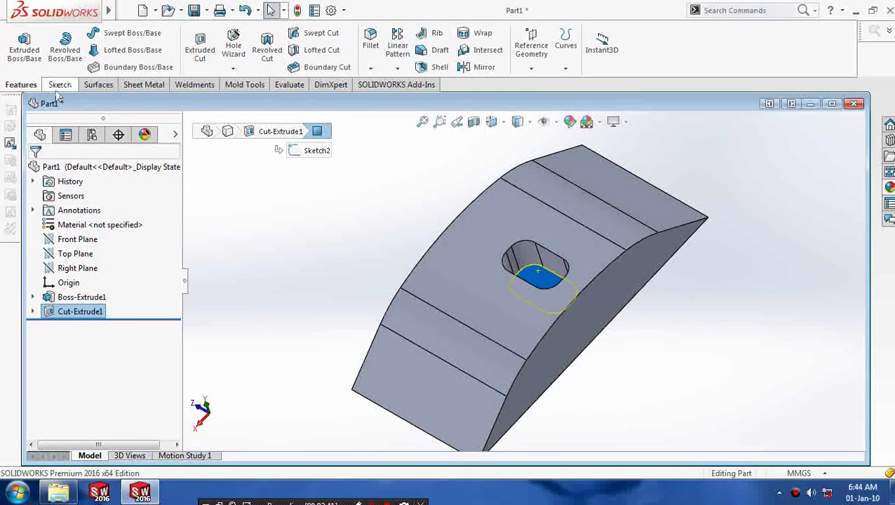
{"action": "left_click", "coordinate": [59, 84]}
{"action": "left_click", "coordinate": [125, 33]}
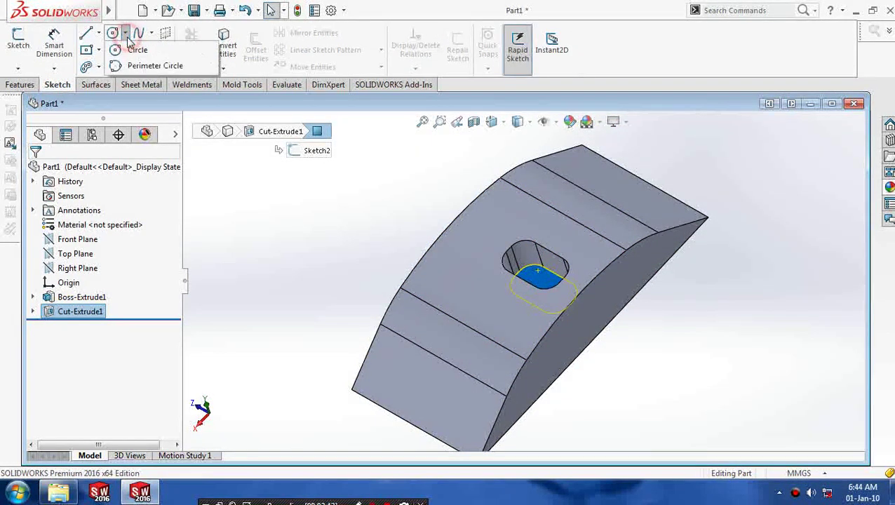
{"action": "left_click", "coordinate": [131, 47]}
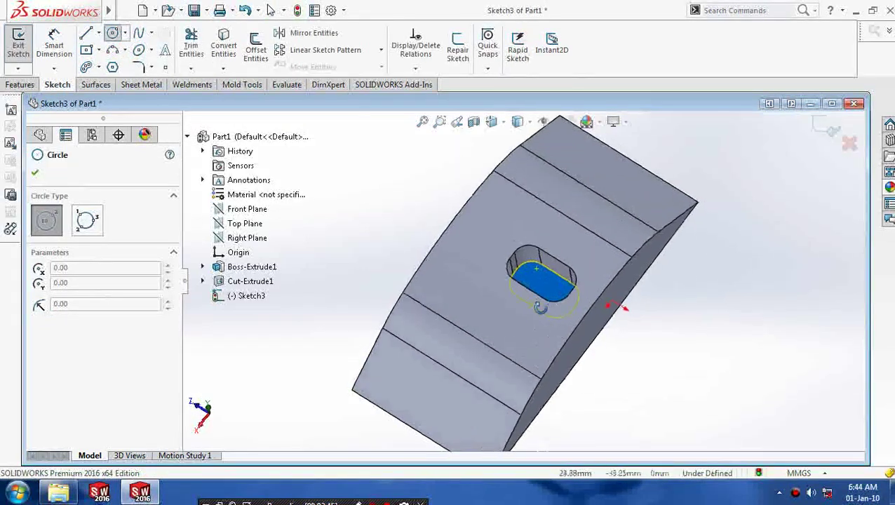
{"action": "left_click", "coordinate": [542, 287]}
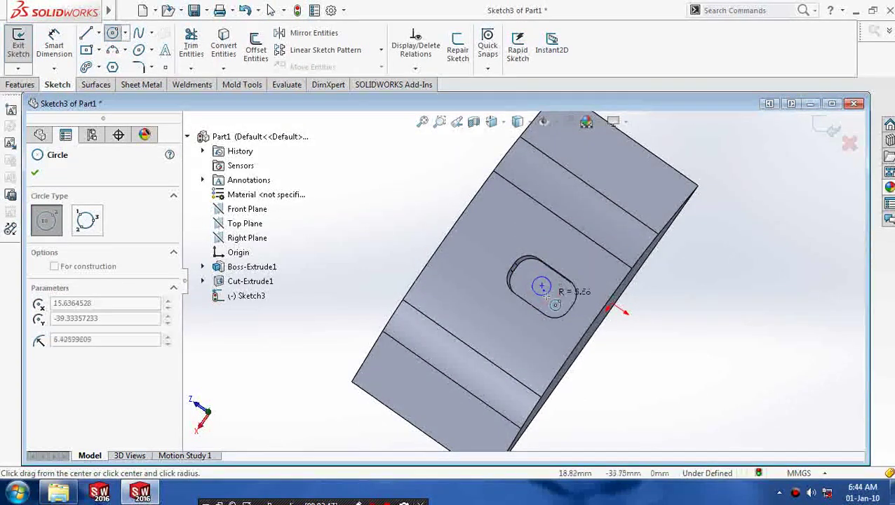
{"action": "left_click", "coordinate": [548, 296]}
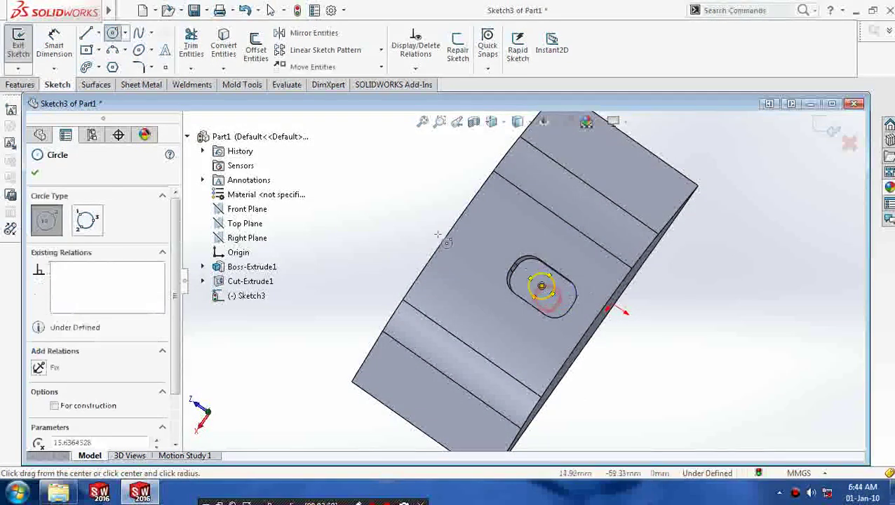
{"action": "left_click", "coordinate": [38, 176]}
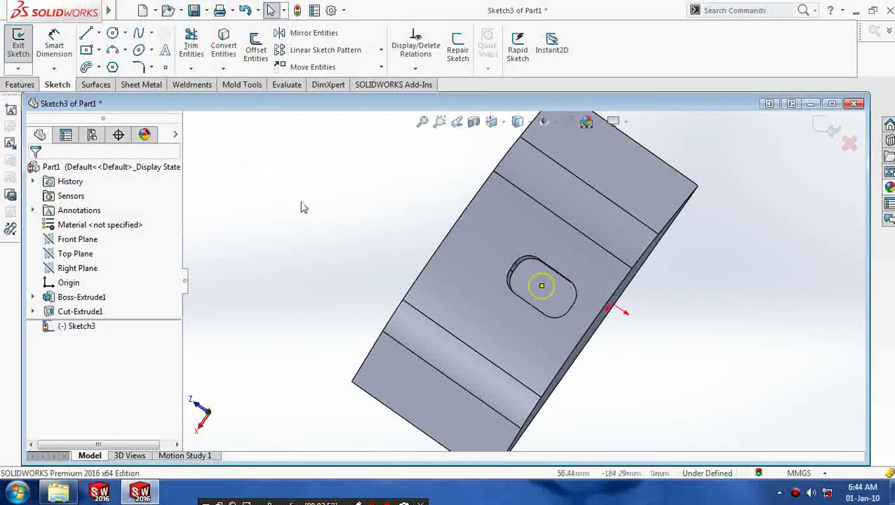
{"action": "mouse_move", "coordinate": [302, 202]}
{"action": "middle_mouse_down"}
{"action": "mouse_move", "coordinate": [347, 216]}
{"action": "mouse_move", "coordinate": [360, 202]}
{"action": "middle_mouse_up"}
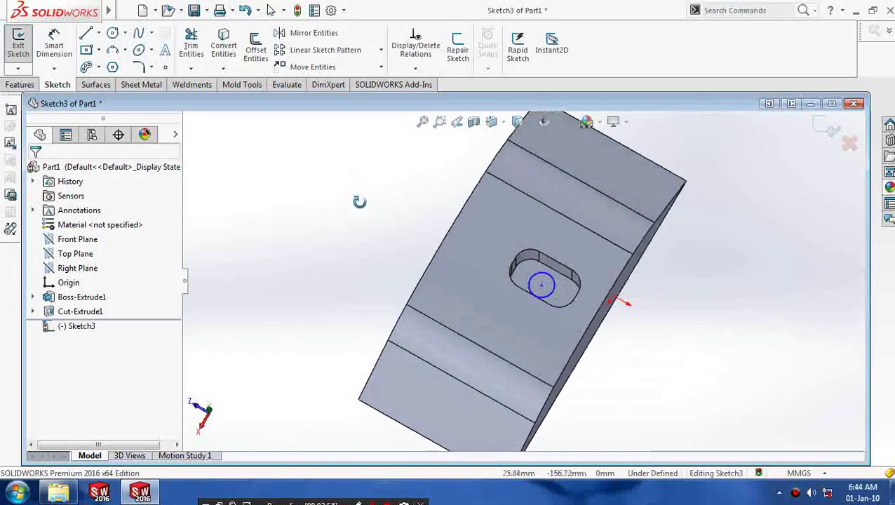
{"action": "left_click", "coordinate": [19, 44]}
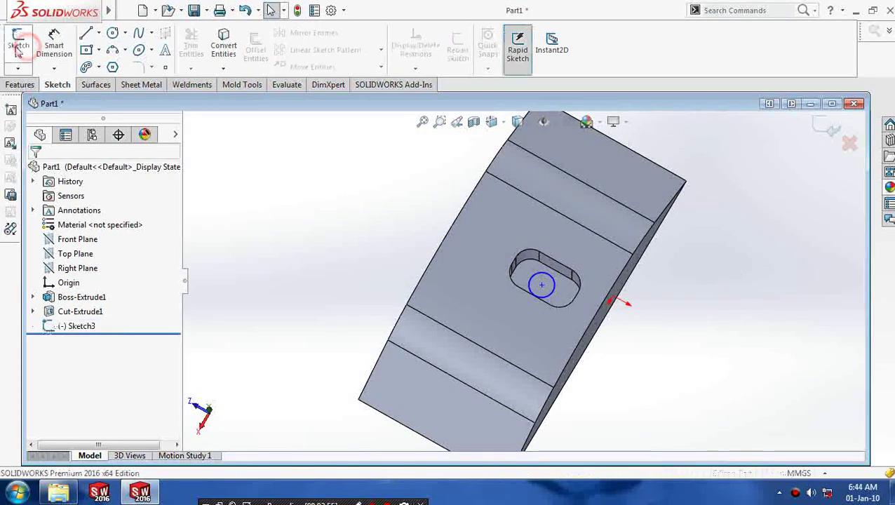
Create Plane1 offset 30 mm from the slot's bottom face.
{"action": "left_click", "coordinate": [20, 84]}
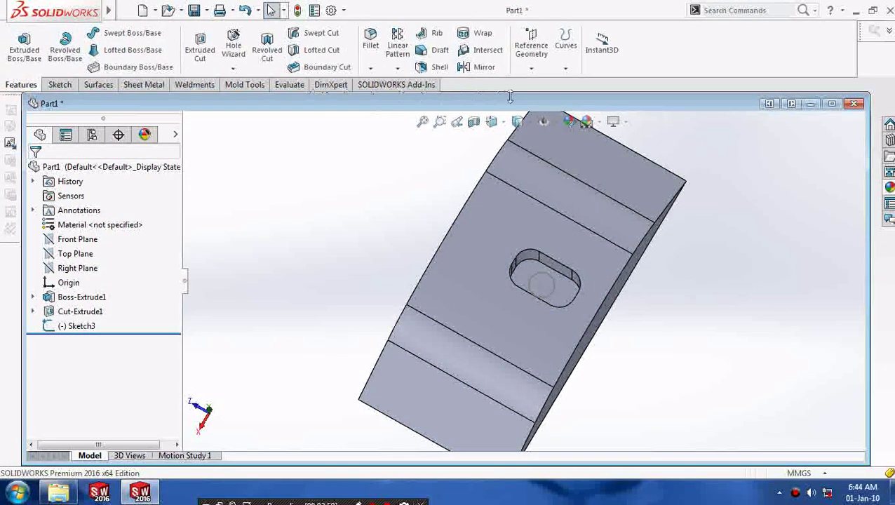
{"action": "left_click", "coordinate": [532, 70]}
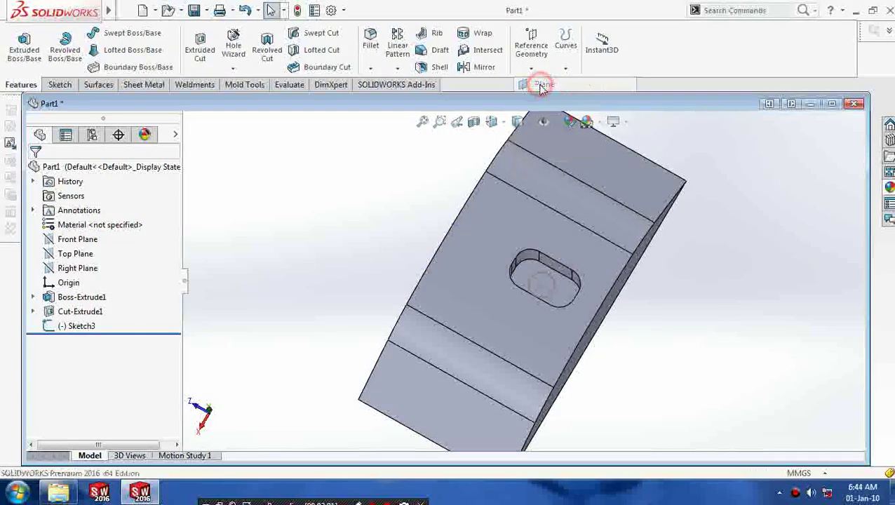
{"action": "left_click", "coordinate": [554, 284]}
{"action": "mouse_move", "coordinate": [554, 282]}
{"action": "middle_mouse_down"}
{"action": "mouse_move", "coordinate": [350, 246]}
{"action": "mouse_move", "coordinate": [341, 151]}
{"action": "mouse_move", "coordinate": [344, 178]}
{"action": "middle_mouse_up"}
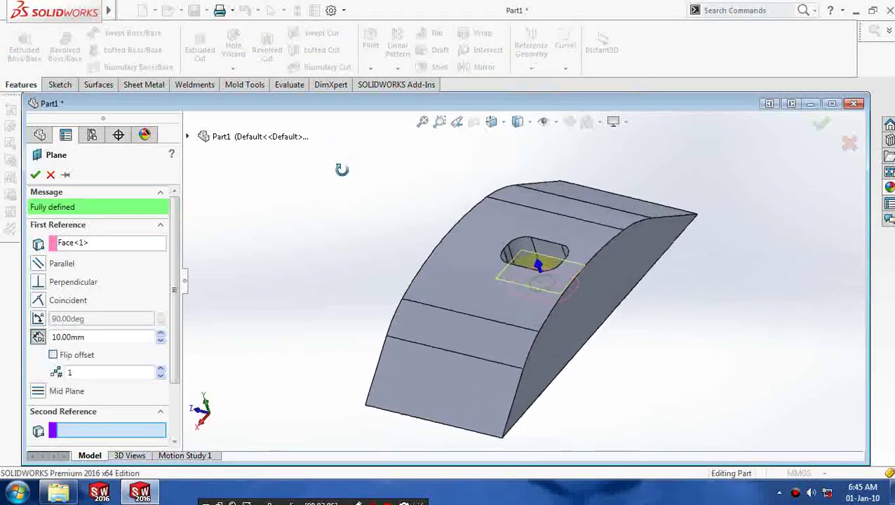
{"action": "left_click", "coordinate": [161, 335]}
{"action": "left_click", "coordinate": [161, 335]}
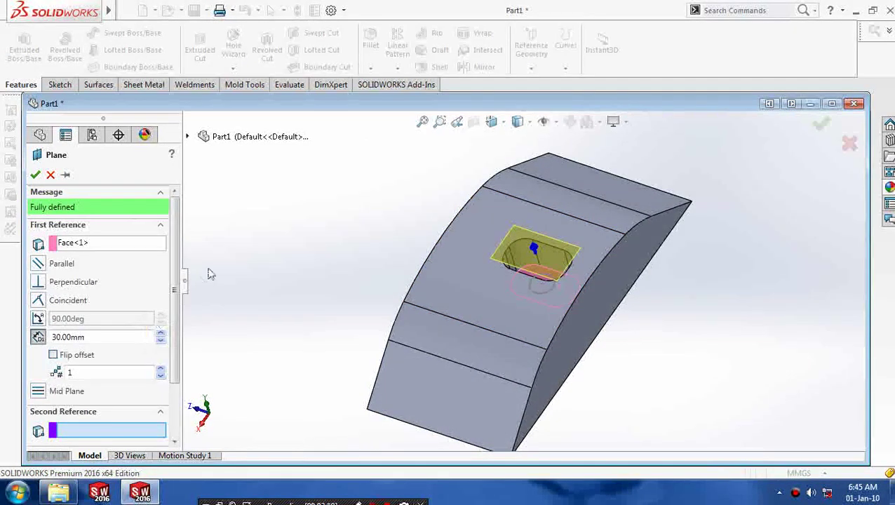
{"action": "mouse_move", "coordinate": [209, 275]}
{"action": "middle_mouse_down"}
{"action": "mouse_move", "coordinate": [217, 332]}
{"action": "mouse_move", "coordinate": [220, 322]}
{"action": "middle_mouse_up"}
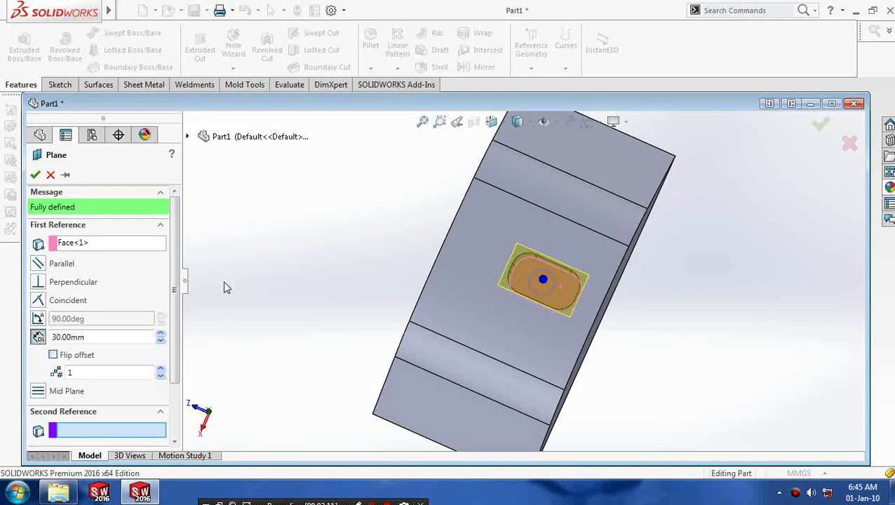
{"action": "mouse_move", "coordinate": [227, 288]}
{"action": "middle_mouse_down"}
{"action": "mouse_move", "coordinate": [240, 176]}
{"action": "mouse_move", "coordinate": [231, 183]}
{"action": "middle_mouse_up"}
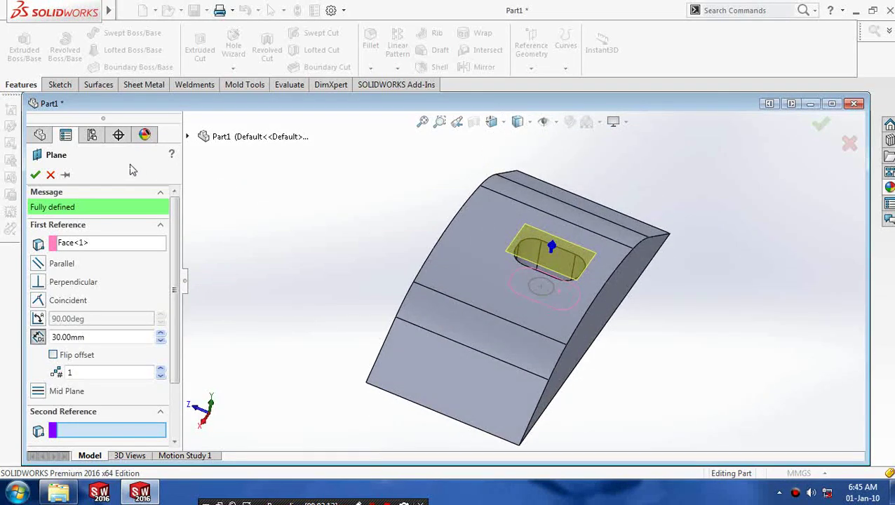
{"action": "mouse_move", "coordinate": [189, 144]}
{"action": "middle_mouse_down"}
{"action": "mouse_move", "coordinate": [192, 133]}
{"action": "mouse_move", "coordinate": [216, 152]}
{"action": "middle_mouse_up"}
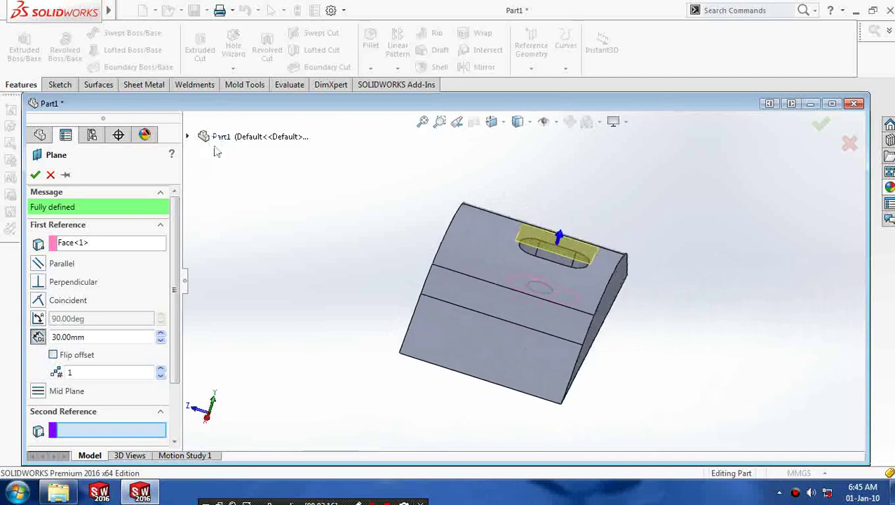
{"action": "left_click", "coordinate": [35, 175]}
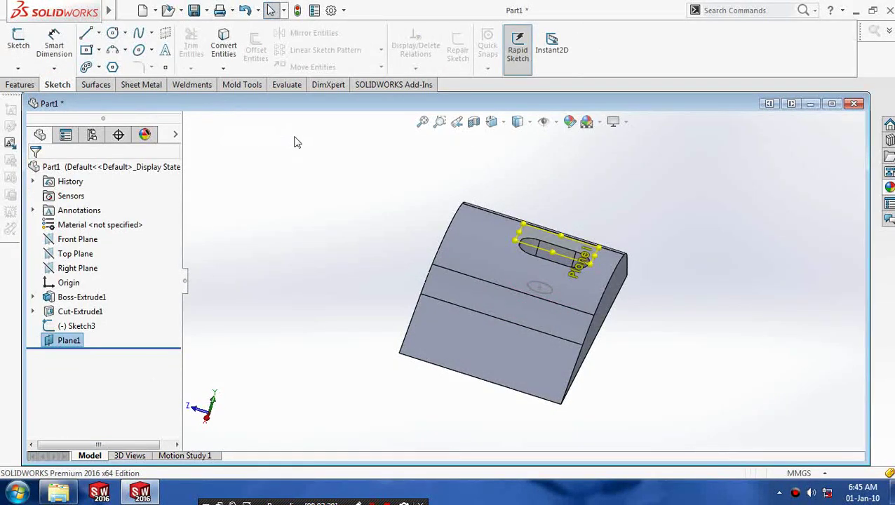
Looking normal to Plane1, sketch a small circle centred on the slot's arc centre.
{"action": "key", "text": "space"}
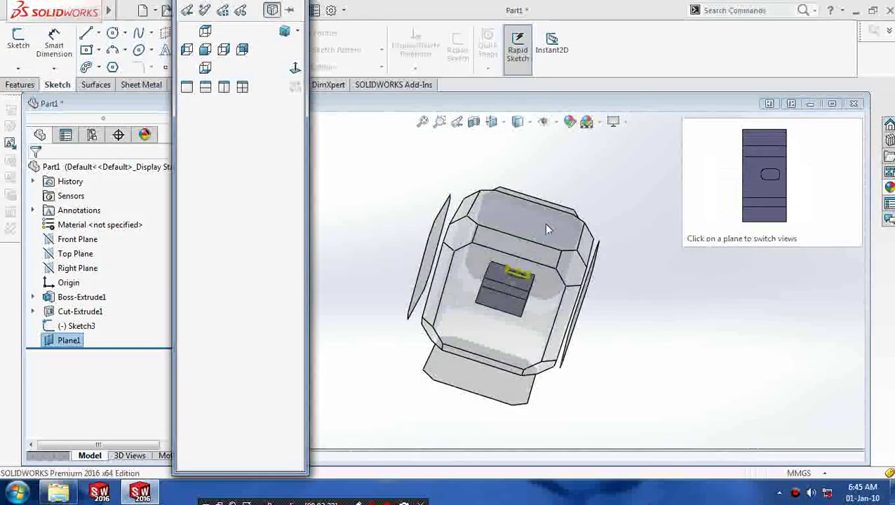
{"action": "left_click", "coordinate": [544, 219]}
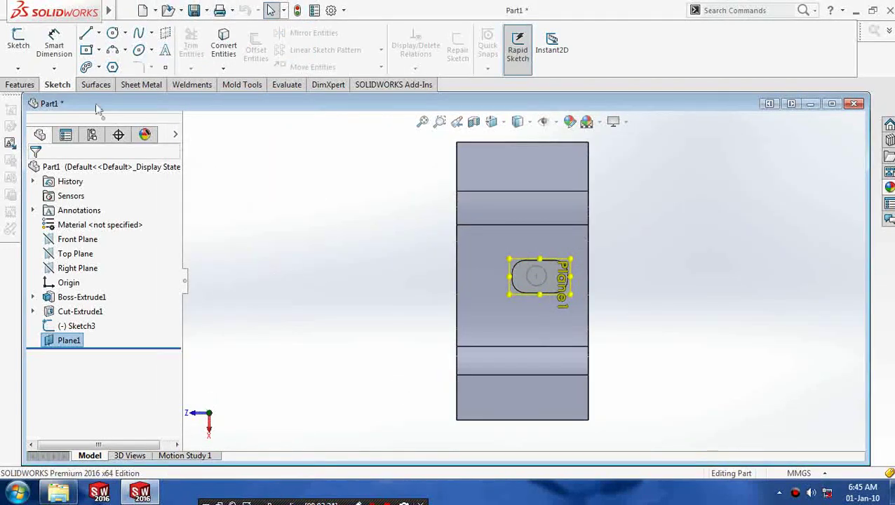
{"action": "left_click", "coordinate": [114, 35]}
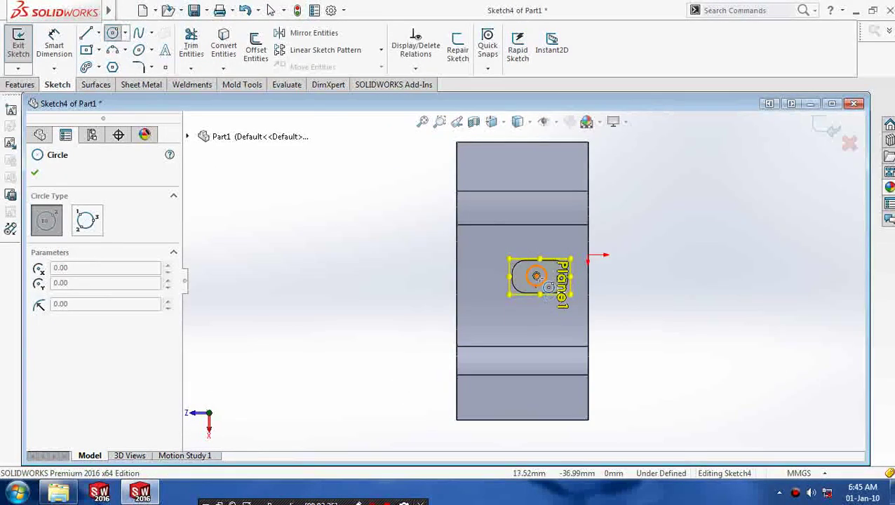
{"action": "left_click", "coordinate": [537, 276]}
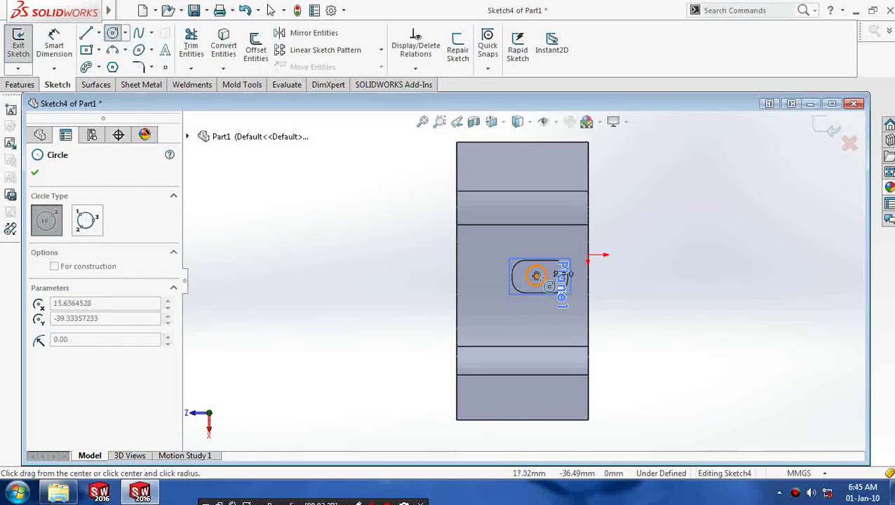
{"action": "scroll", "coordinate": [537, 276], "scroll_direction": "up", "scroll_amount": 2}
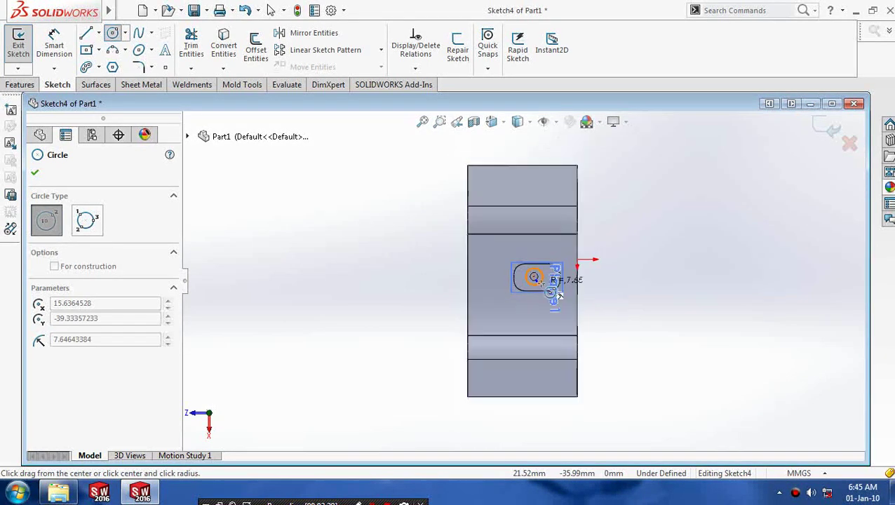
{"action": "scroll", "coordinate": [533, 278], "scroll_direction": "down", "scroll_amount": 3}
{"action": "scroll", "coordinate": [520, 277], "scroll_direction": "down", "scroll_amount": 3}
{"action": "scroll", "coordinate": [516, 281], "scroll_direction": "down", "scroll_amount": 2}
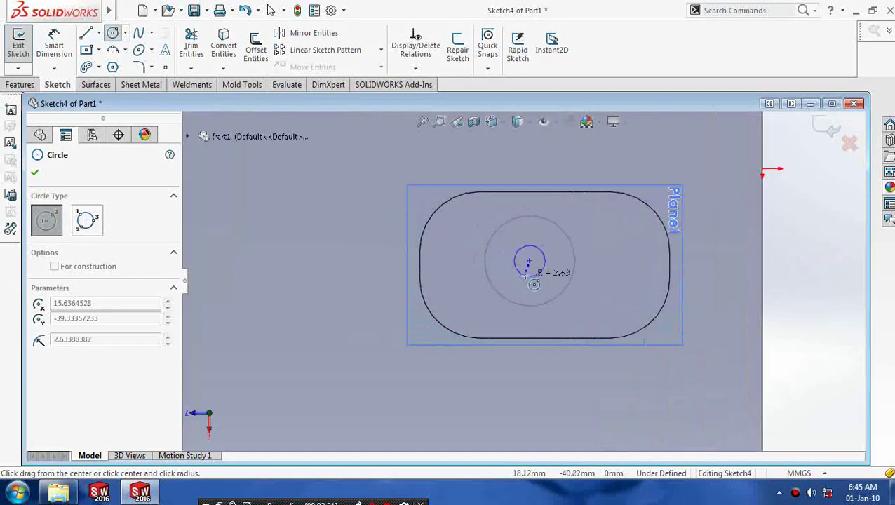
{"action": "scroll", "coordinate": [535, 269], "scroll_direction": "down", "scroll_amount": 2}
{"action": "left_click", "coordinate": [545, 309]}
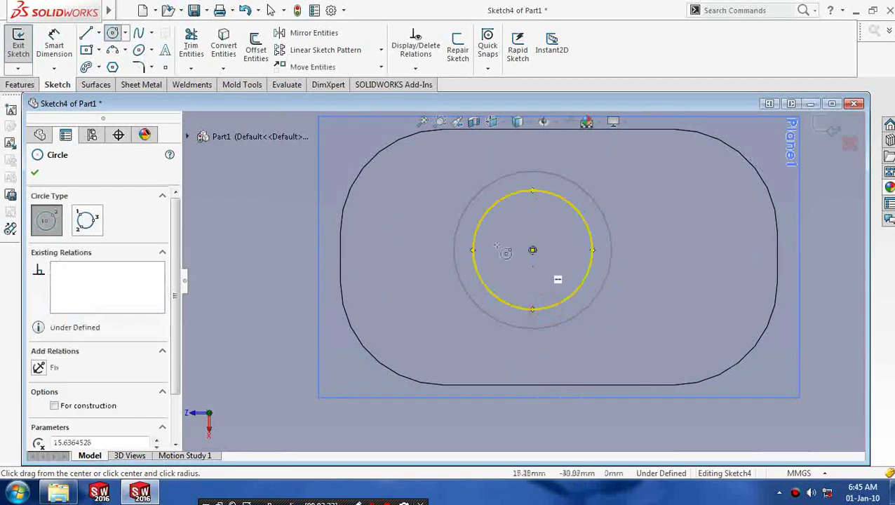
{"action": "left_click", "coordinate": [38, 174]}
Exit Sketch4 and orbit the part back to a 3D view.
{"action": "scroll", "coordinate": [404, 284], "scroll_direction": "up", "scroll_amount": 3}
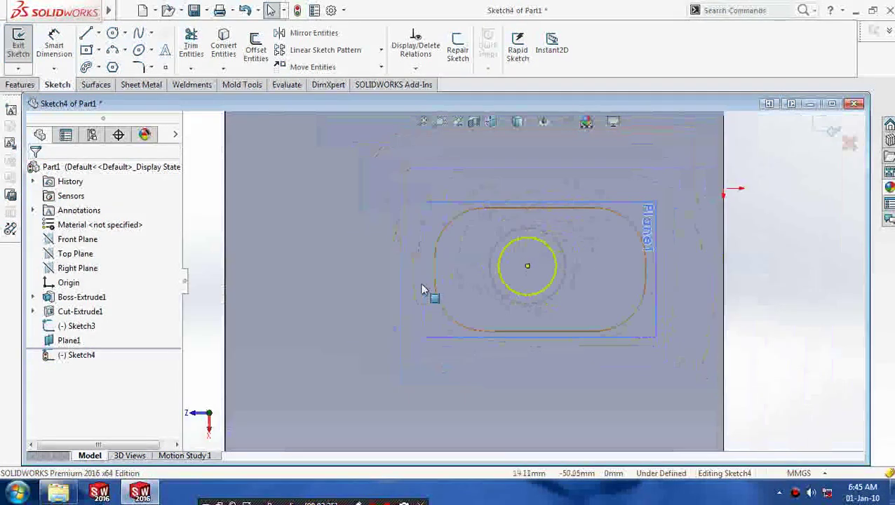
{"action": "scroll", "coordinate": [428, 294], "scroll_direction": "up", "scroll_amount": 3}
{"action": "left_click", "coordinate": [830, 131]}
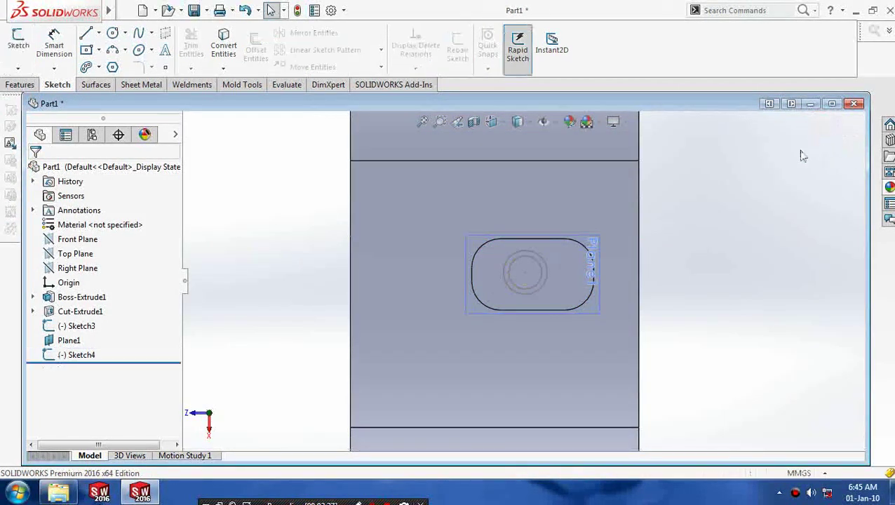
{"action": "mouse_move", "coordinate": [669, 336]}
{"action": "middle_mouse_down"}
{"action": "mouse_move", "coordinate": [652, 268]}
{"action": "mouse_move", "coordinate": [508, 202]}
{"action": "middle_mouse_up"}
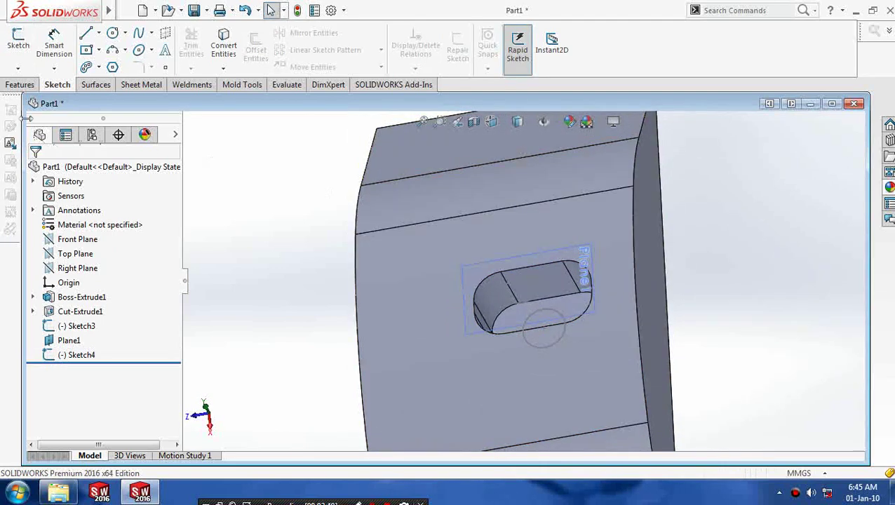
Loft the Sketch3 and Sketch4 circles into the stem Loft1 rising from the slot.
{"action": "left_click", "coordinate": [20, 85]}
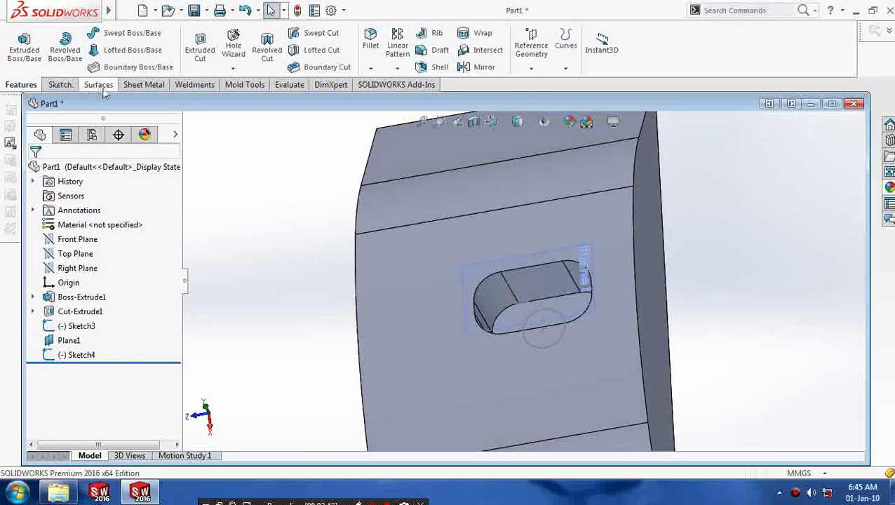
{"action": "left_click", "coordinate": [124, 51]}
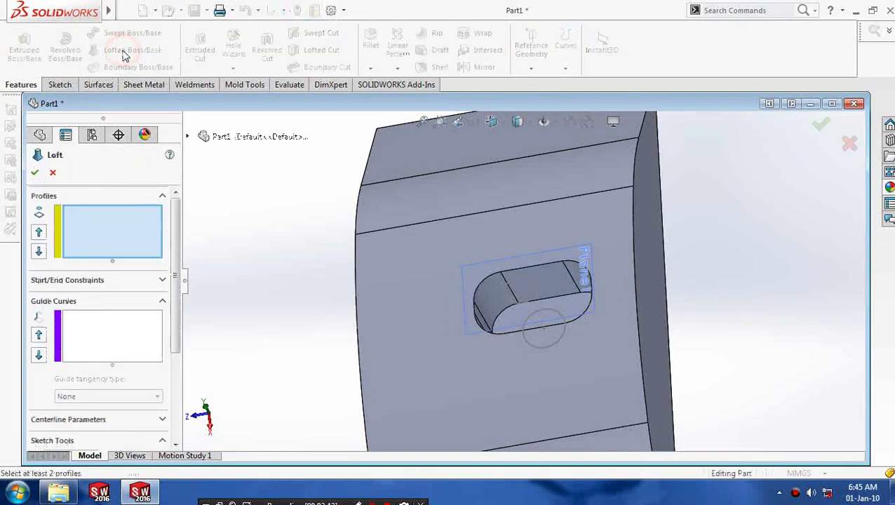
{"action": "left_click", "coordinate": [559, 317]}
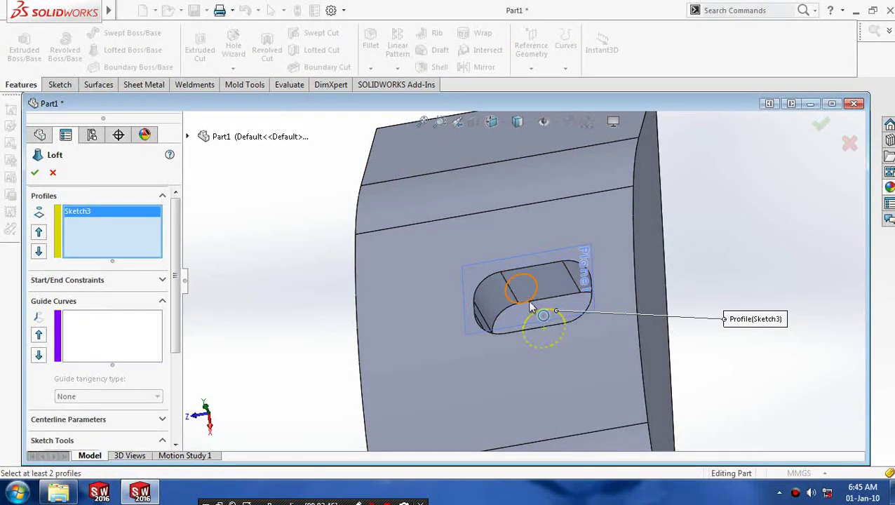
{"action": "left_click", "coordinate": [532, 306]}
{"action": "mouse_move", "coordinate": [309, 316]}
{"action": "middle_mouse_down"}
{"action": "mouse_move", "coordinate": [335, 276]}
{"action": "mouse_move", "coordinate": [295, 280]}
{"action": "middle_mouse_up"}
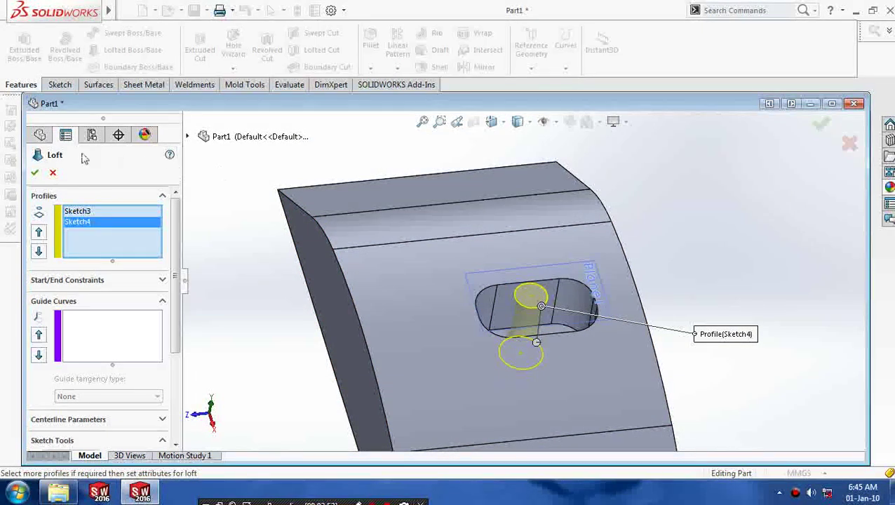
{"action": "left_click", "coordinate": [35, 173]}
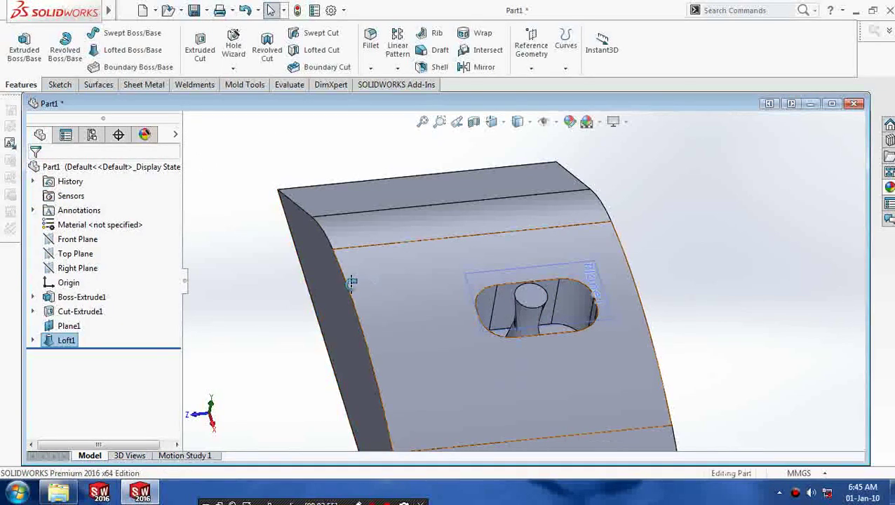
{"action": "mouse_move", "coordinate": [351, 279]}
{"action": "middle_mouse_down"}
{"action": "mouse_move", "coordinate": [327, 295]}
{"action": "mouse_move", "coordinate": [410, 266]}
{"action": "mouse_move", "coordinate": [412, 277]}
{"action": "middle_mouse_up"}
{"action": "scroll", "coordinate": [327, 295], "scroll_direction": "up", "scroll_amount": 2}
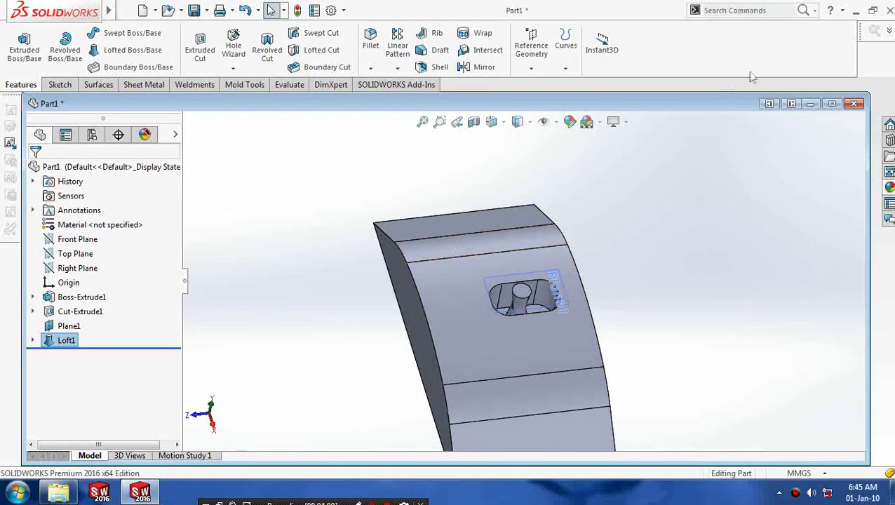
{"action": "mouse_move", "coordinate": [695, 274]}
{"action": "middle_mouse_down"}
{"action": "mouse_move", "coordinate": [646, 222]}
{"action": "mouse_move", "coordinate": [697, 91]}
{"action": "middle_mouse_up"}
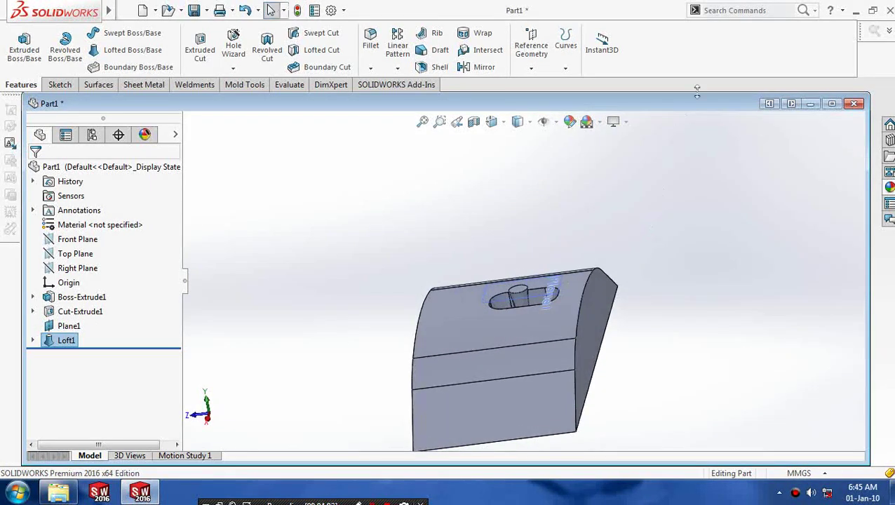
Find the Dome feature through command search and select the stem's top face.
{"action": "left_click", "coordinate": [741, 10]}
{"action": "type", "text": "D"}
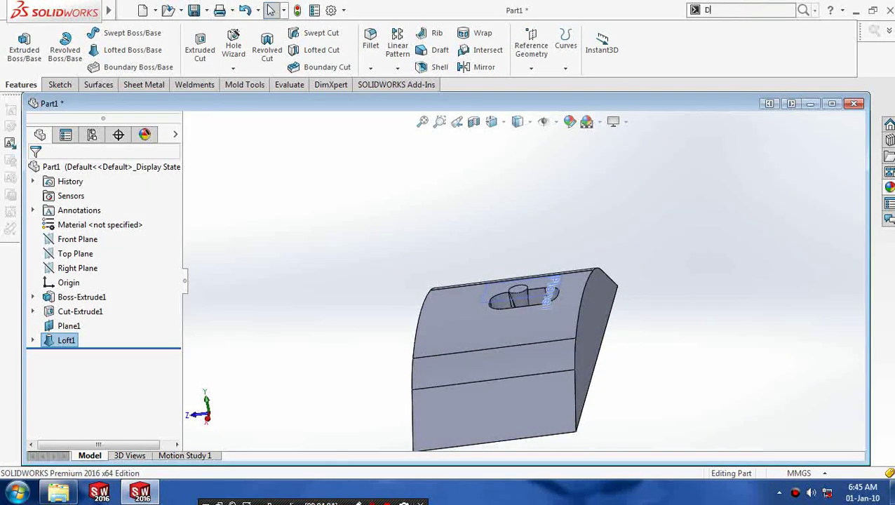
{"action": "type", "text": "OME"}
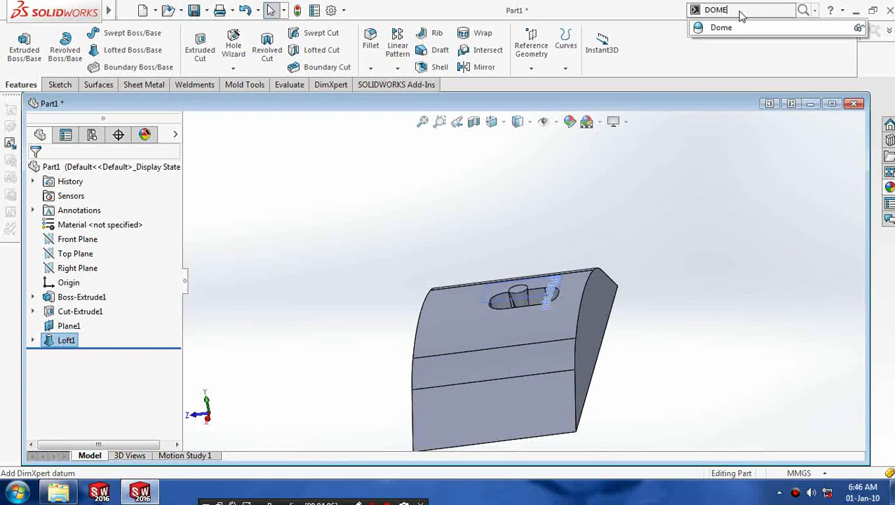
{"action": "left_click", "coordinate": [736, 27]}
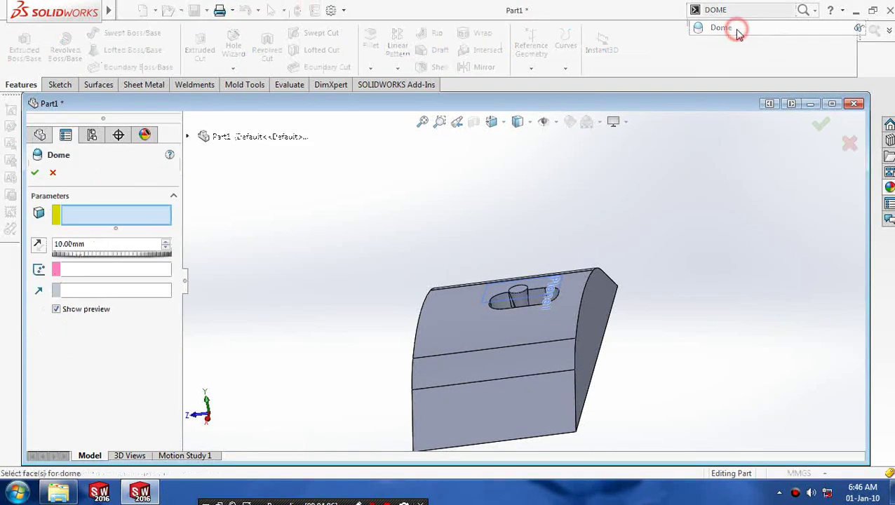
{"action": "scroll", "coordinate": [520, 291], "scroll_direction": "down", "scroll_amount": 2}
{"action": "scroll", "coordinate": [523, 295], "scroll_direction": "down", "scroll_amount": 2}
{"action": "left_click", "coordinate": [520, 288]}
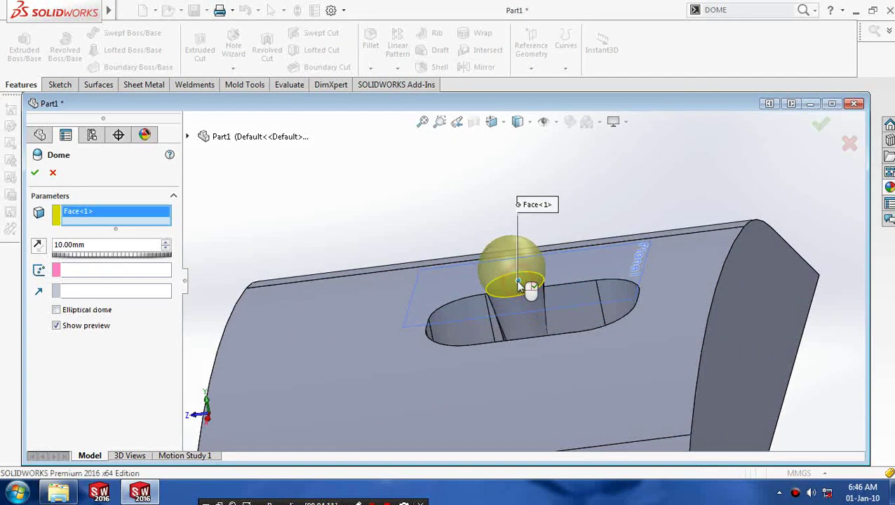
Set the dome height to 15 mm and confirm Dome1.
{"action": "left_click", "coordinate": [166, 242]}
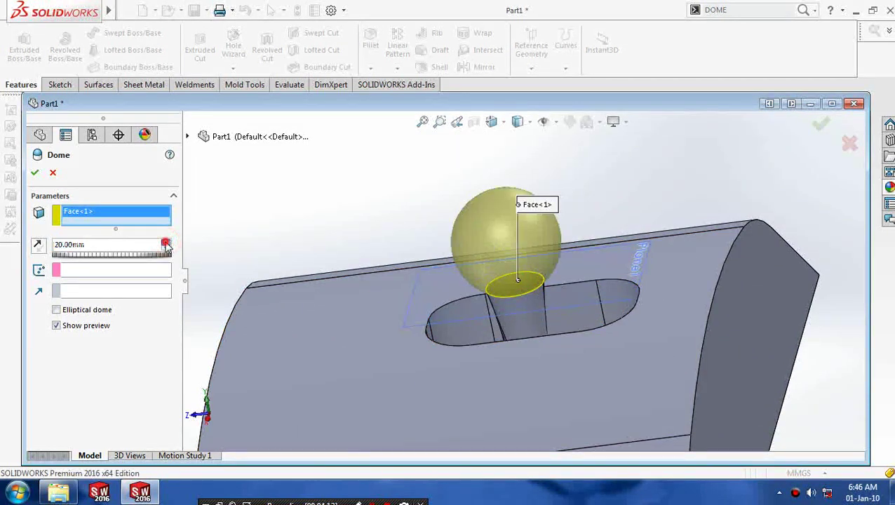
{"action": "left_click", "coordinate": [166, 243]}
{"action": "left_click", "coordinate": [166, 249]}
{"action": "left_click", "coordinate": [165, 249]}
{"action": "middle_click_drag", "start_coordinate": [220, 270], "coordinate": [186, 274]}
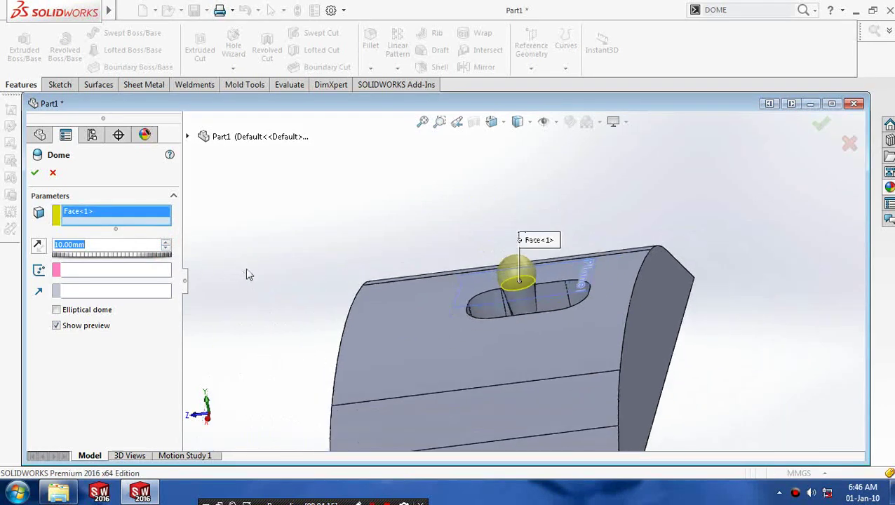
{"action": "left_click", "coordinate": [166, 243]}
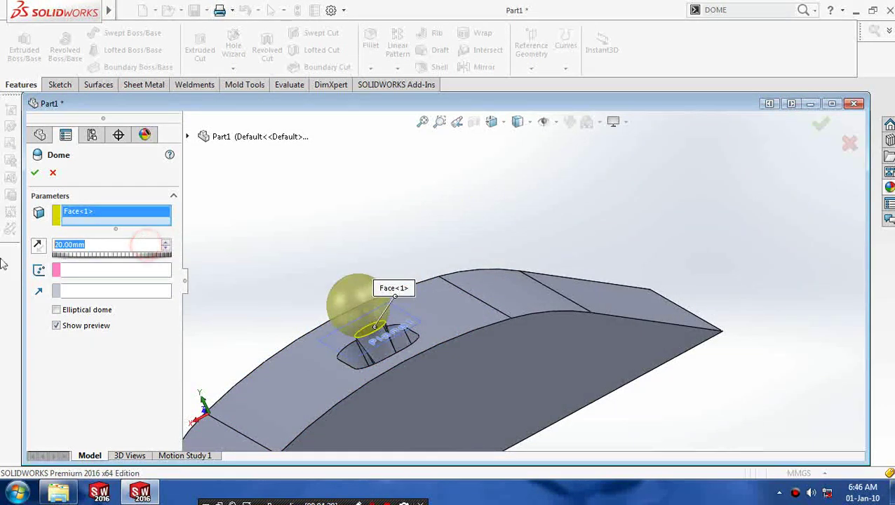
{"action": "left_click", "coordinate": [34, 172]}
{"action": "mouse_move", "coordinate": [224, 232]}
{"action": "middle_mouse_down"}
{"action": "mouse_move", "coordinate": [260, 242]}
{"action": "mouse_move", "coordinate": [276, 235]}
{"action": "mouse_move", "coordinate": [269, 241]}
{"action": "middle_mouse_up"}
{"action": "scroll", "coordinate": [328, 290], "scroll_direction": "up", "scroll_amount": 2}
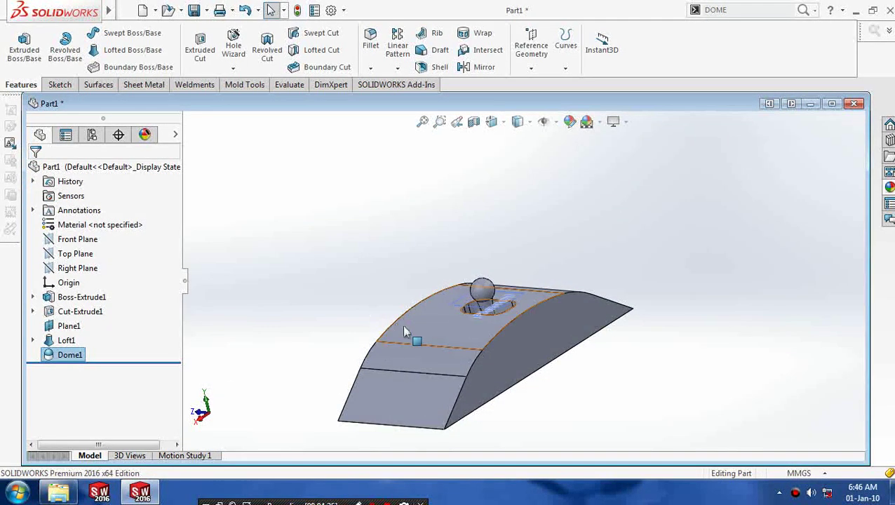
Select the arched block's top and right-hand faces and give them a light grey face colour.
{"action": "left_click", "coordinate": [443, 327]}
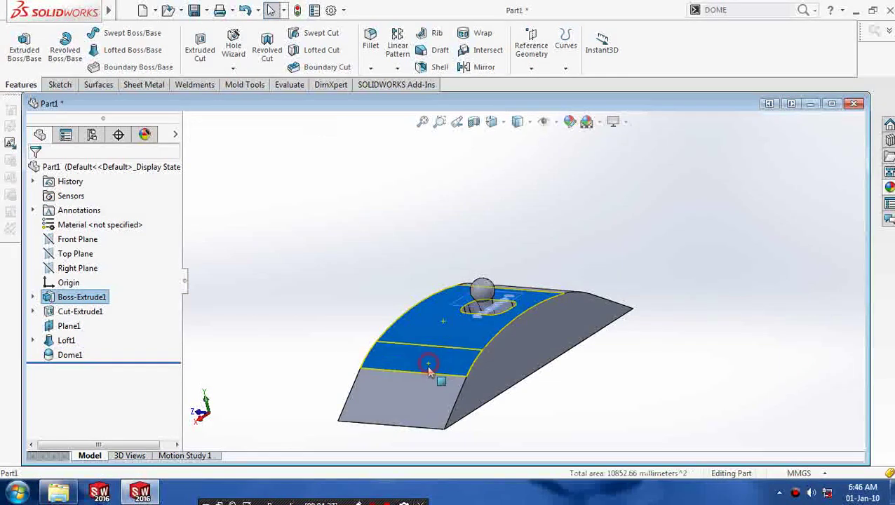
{"action": "mouse_move", "coordinate": [426, 366]}
{"action": "middle_mouse_down"}
{"action": "mouse_move", "coordinate": [582, 364]}
{"action": "mouse_move", "coordinate": [567, 367]}
{"action": "mouse_move", "coordinate": [549, 444]}
{"action": "mouse_move", "coordinate": [564, 362]}
{"action": "middle_mouse_up"}
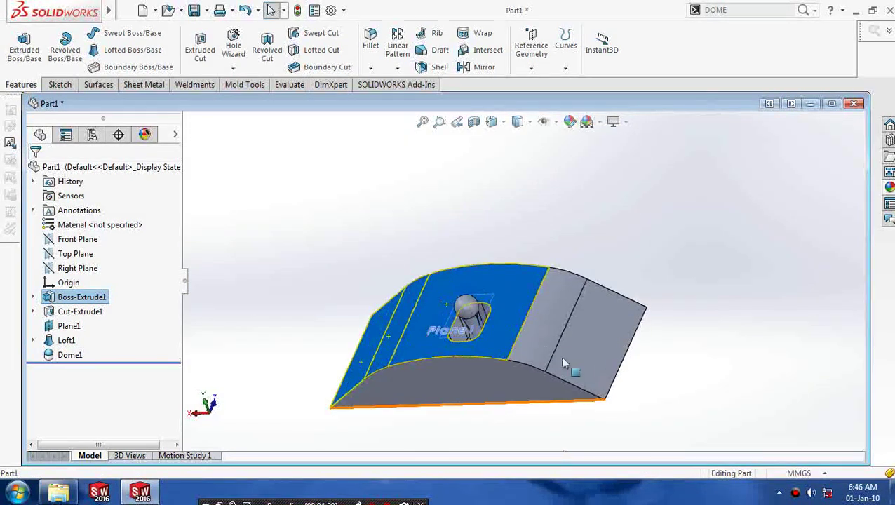
{"action": "left_click", "coordinate": [549, 336]}
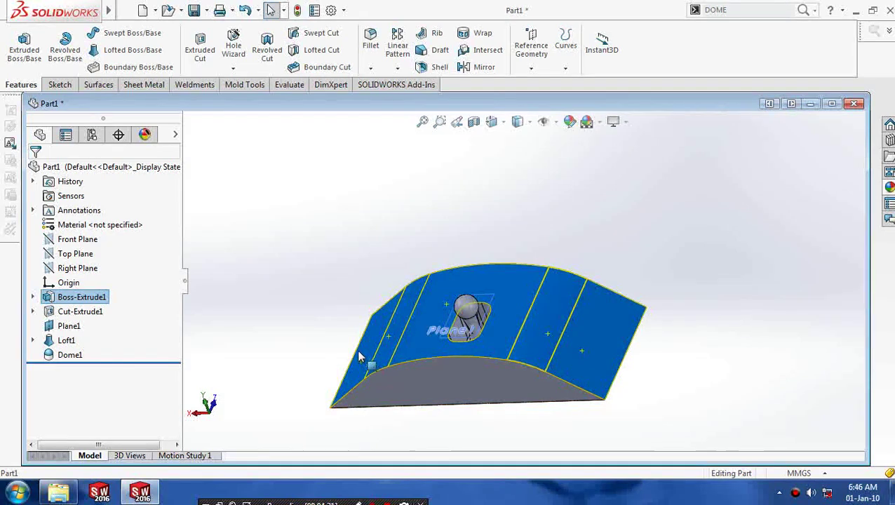
{"action": "right_click", "coordinate": [419, 346]}
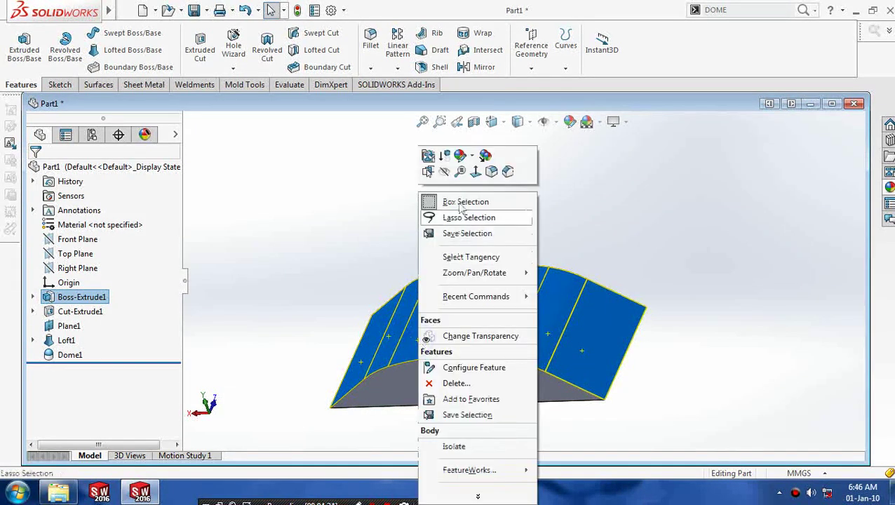
{"action": "left_click", "coordinate": [473, 156]}
{"action": "left_click", "coordinate": [478, 179]}
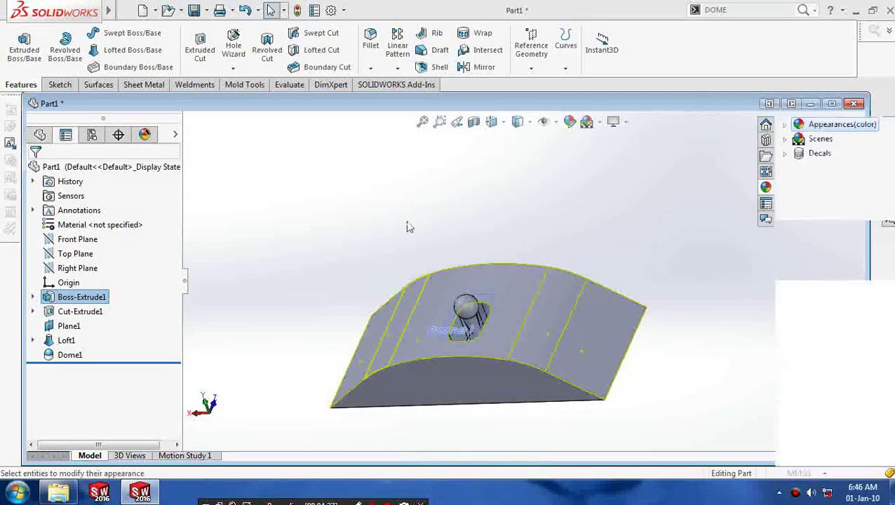
{"action": "scroll", "coordinate": [175, 315], "scroll_direction": "down", "scroll_amount": 3}
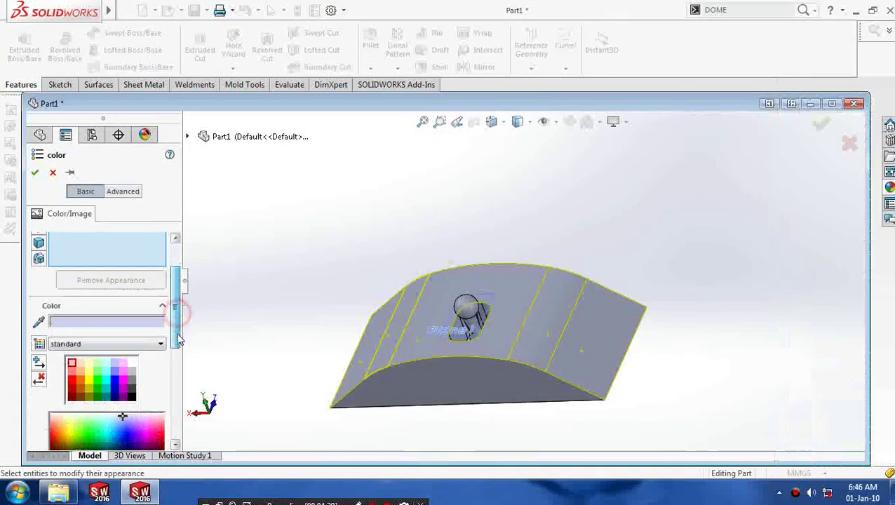
{"action": "left_click", "coordinate": [72, 360]}
{"action": "left_click", "coordinate": [131, 361]}
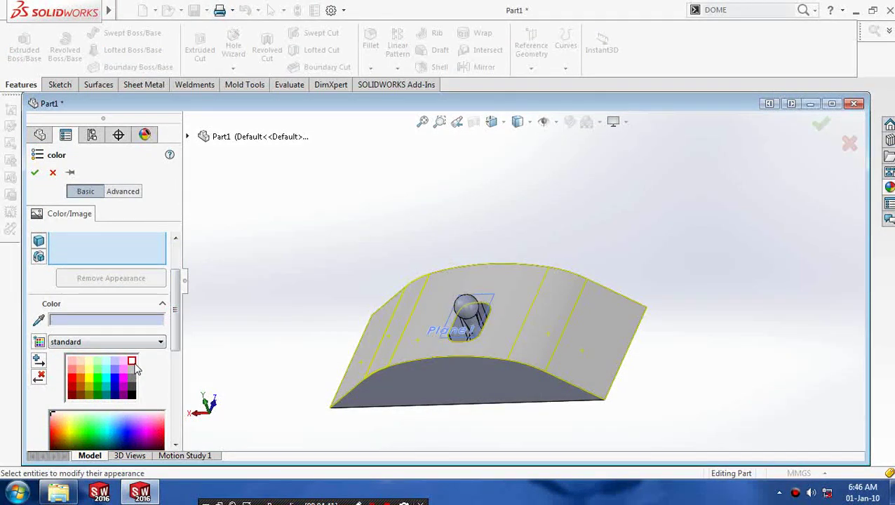
{"action": "left_click", "coordinate": [36, 173]}
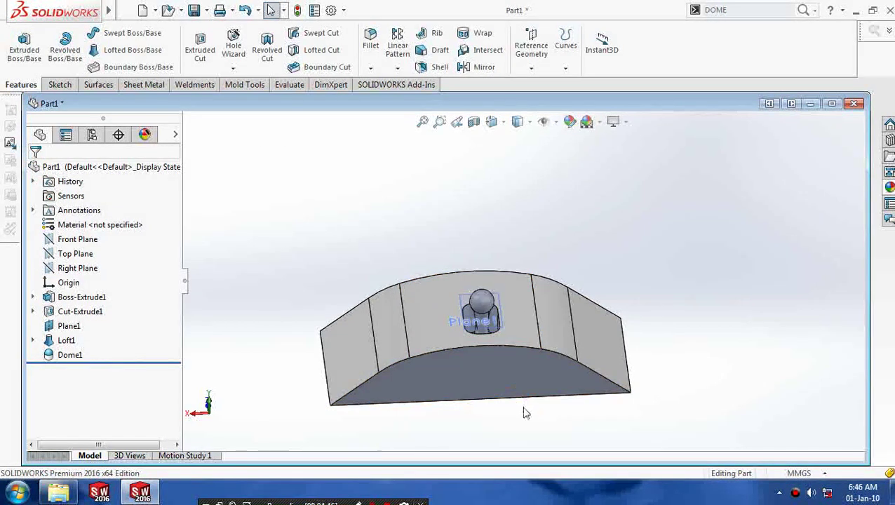
Select the dome knob and lofted stem and bring up their face appearance editor.
{"action": "scroll", "coordinate": [500, 355], "scroll_direction": "down", "scroll_amount": 2}
{"action": "scroll", "coordinate": [496, 257], "scroll_direction": "down", "scroll_amount": 3}
{"action": "left_click", "coordinate": [497, 194]}
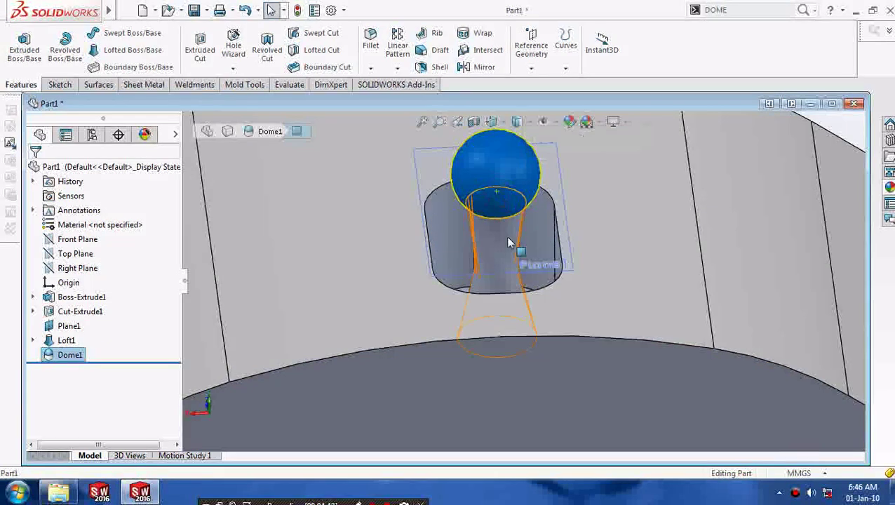
{"action": "left_click", "coordinate": [506, 236], "text": "ctrl"}
{"action": "right_click", "coordinate": [477, 189]}
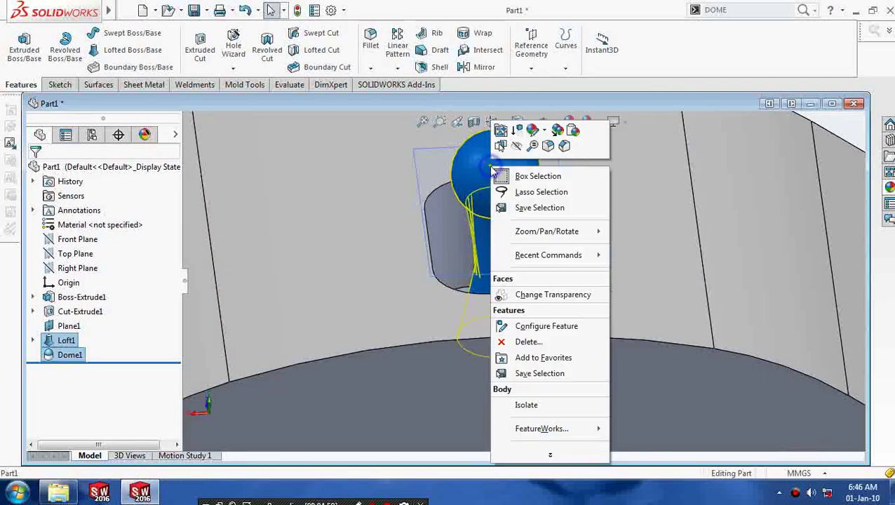
{"action": "left_click", "coordinate": [545, 131]}
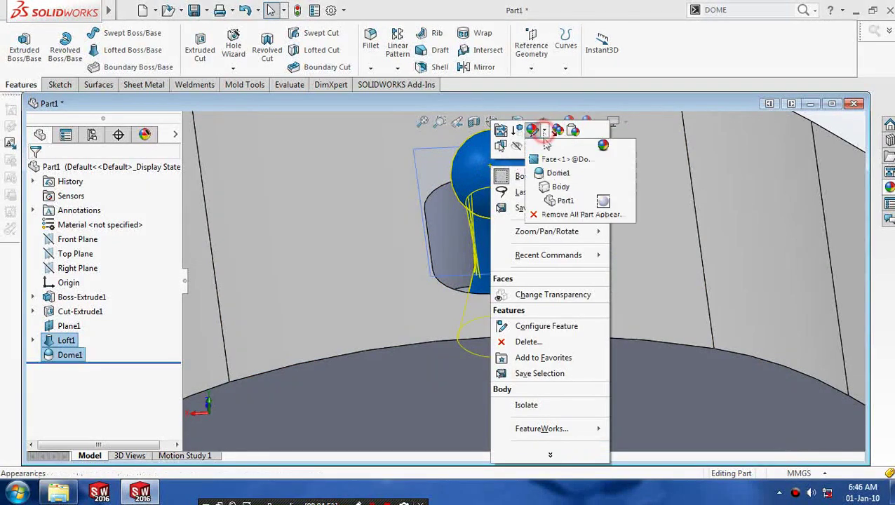
{"action": "left_click", "coordinate": [565, 159]}
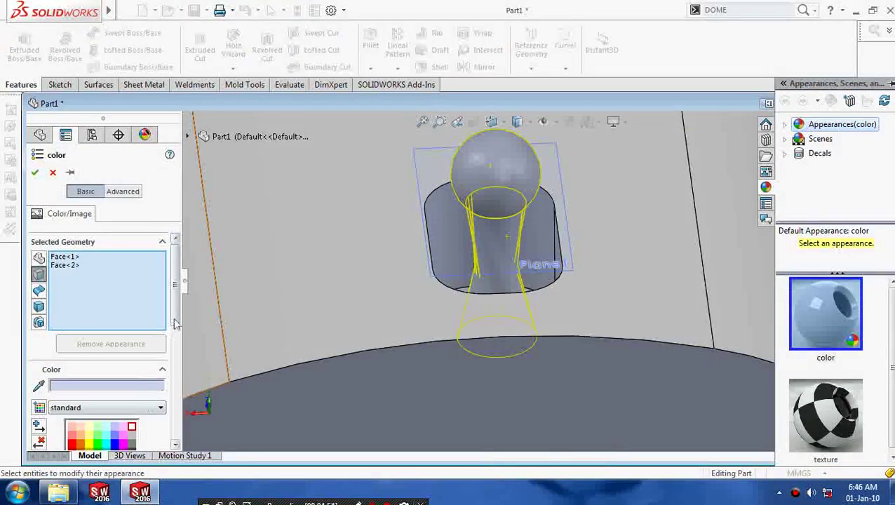
Colour the knob and stem a very dark grey (RGB 64) and confirm.
{"action": "left_click", "coordinate": [175, 324]}
{"action": "left_click", "coordinate": [132, 320]}
{"action": "left_click", "coordinate": [133, 348]}
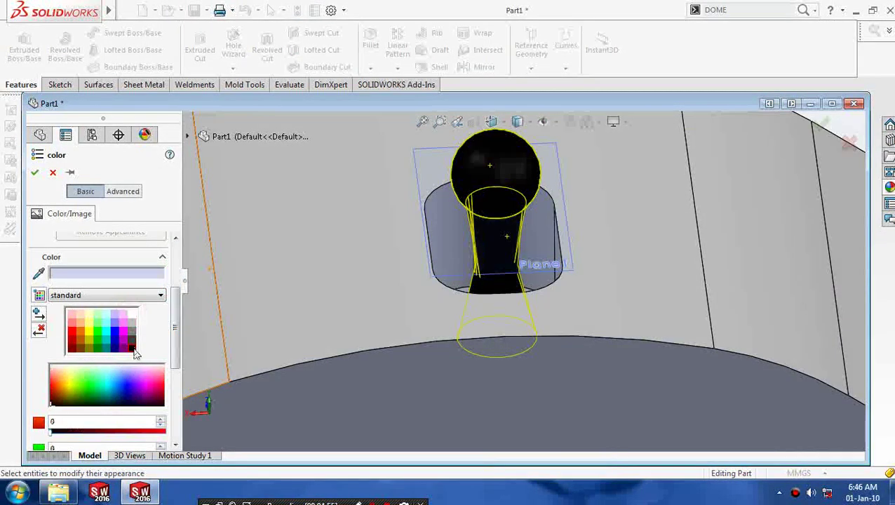
{"action": "left_click", "coordinate": [133, 343]}
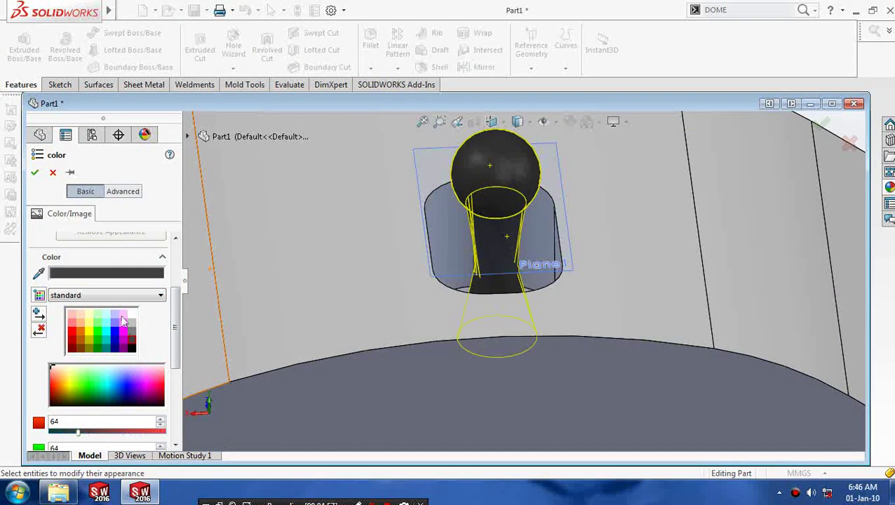
{"action": "left_click", "coordinate": [33, 172]}
{"action": "scroll", "coordinate": [244, 246], "scroll_direction": "up", "scroll_amount": 5}
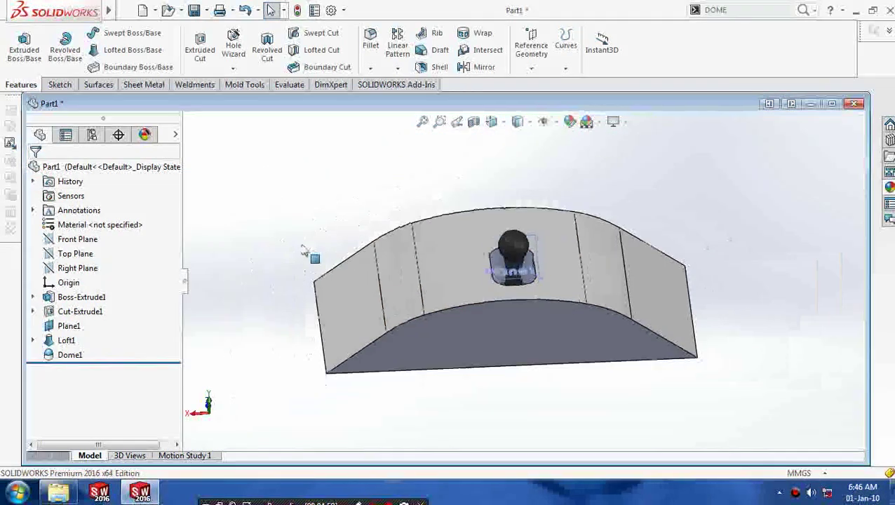
{"action": "middle_click_drag", "start_coordinate": [309, 254], "coordinate": [456, 282]}
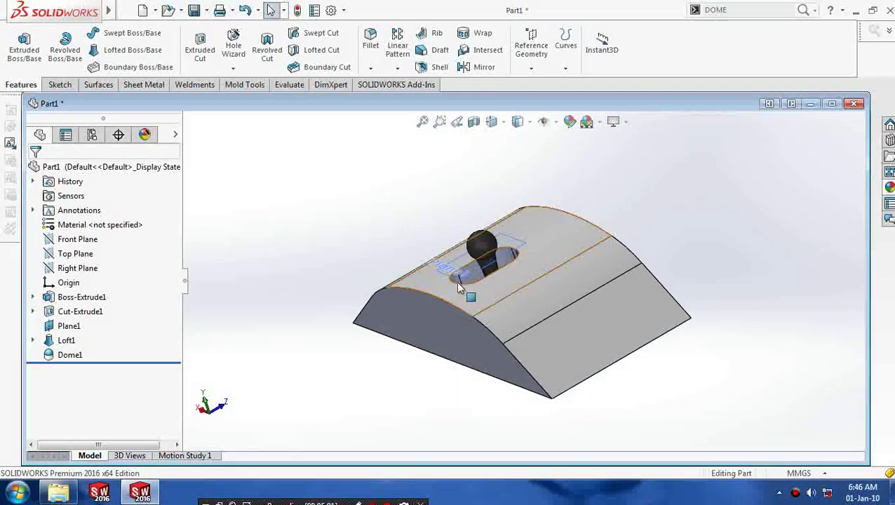
Hide the Plane1 reference plane, then reorient the view onto the slot and knob.
{"action": "left_click", "coordinate": [472, 279]}
{"action": "right_click", "coordinate": [471, 279]}
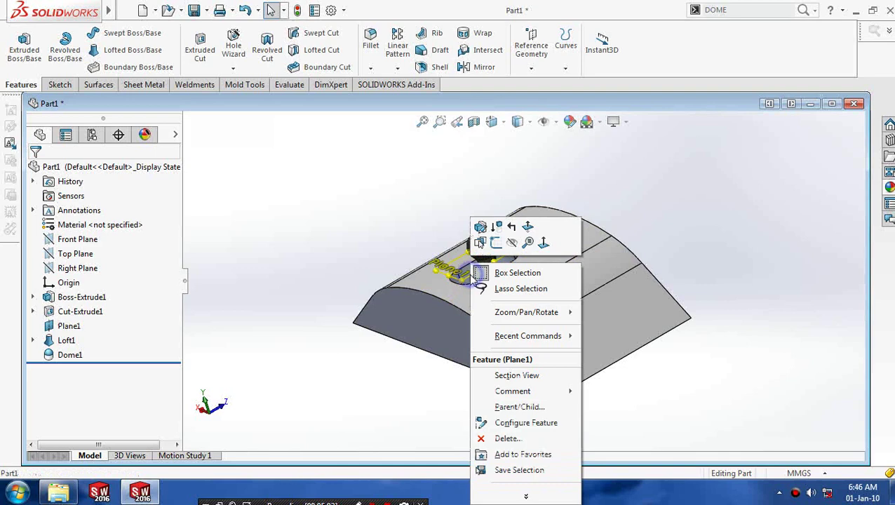
{"action": "left_click", "coordinate": [511, 247]}
{"action": "mouse_move", "coordinate": [344, 313]}
{"action": "middle_mouse_down"}
{"action": "mouse_move", "coordinate": [445, 351]}
{"action": "mouse_move", "coordinate": [430, 307]}
{"action": "middle_mouse_up"}
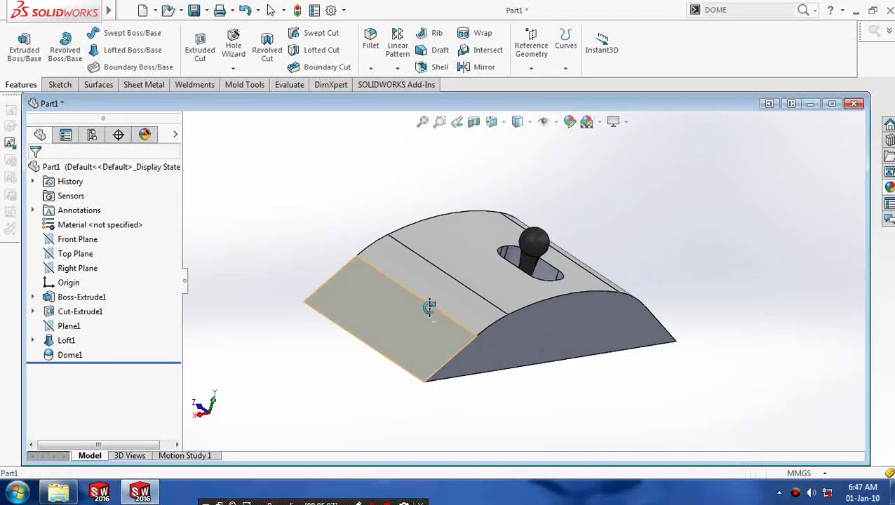
{"action": "mouse_move", "coordinate": [262, 249]}
{"action": "middle_mouse_down"}
{"action": "mouse_move", "coordinate": [314, 293]}
{"action": "mouse_move", "coordinate": [295, 279]}
{"action": "mouse_move", "coordinate": [391, 202]}
{"action": "mouse_move", "coordinate": [369, 249]}
{"action": "middle_mouse_up"}
{"action": "scroll", "coordinate": [421, 267], "scroll_direction": "down", "scroll_amount": 1}
{"action": "scroll", "coordinate": [539, 330], "scroll_direction": "down", "scroll_amount": 2}
{"action": "scroll", "coordinate": [583, 379], "scroll_direction": "down", "scroll_amount": 2}
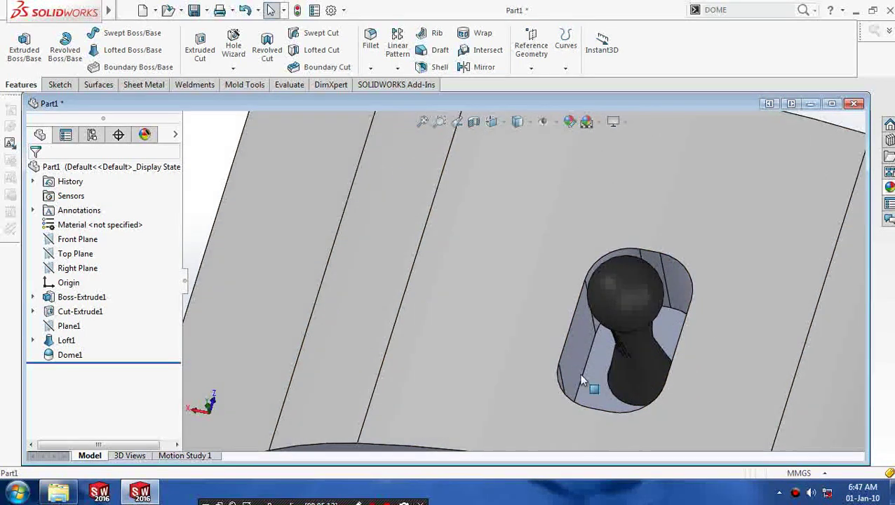
{"action": "scroll", "coordinate": [565, 372], "scroll_direction": "down", "scroll_amount": 1}
{"action": "middle_click_drag", "start_coordinate": [565, 372], "coordinate": [585, 383]}
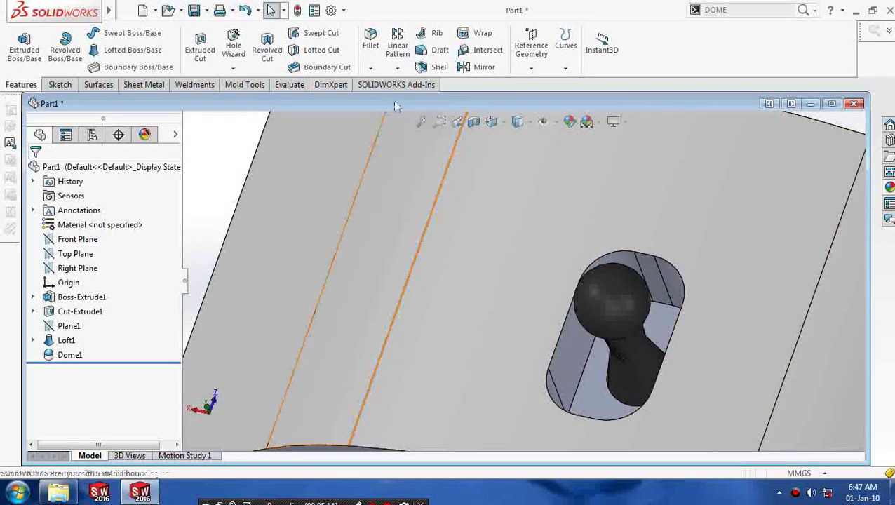
Add Fillet1 with a 5 mm radius on the circular edge at the stem's base.
{"action": "left_click", "coordinate": [371, 67]}
{"action": "left_click", "coordinate": [384, 83]}
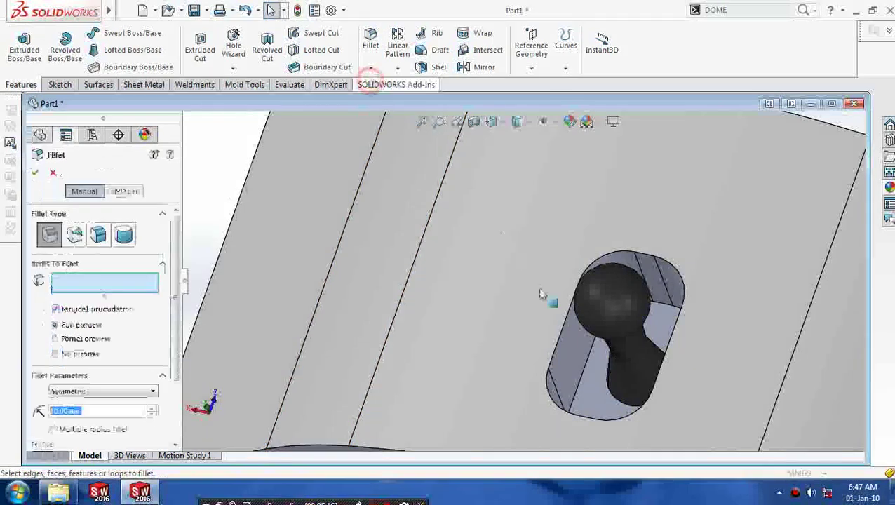
{"action": "left_click", "coordinate": [615, 397]}
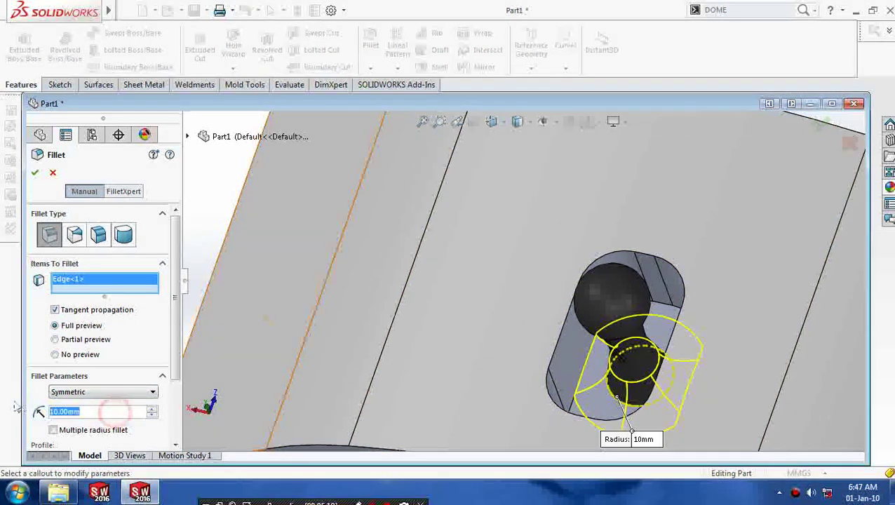
{"action": "type", "text": "8"}
{"action": "key", "text": "Return"}
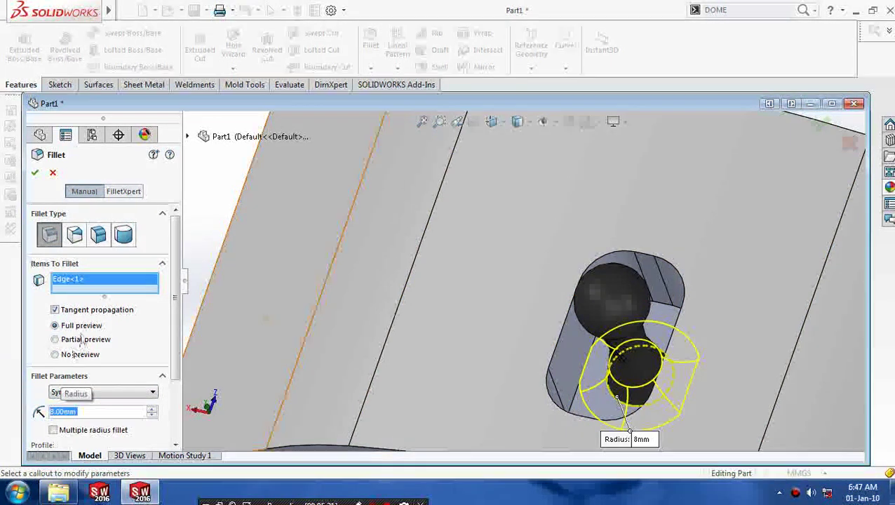
{"action": "type", "text": "5"}
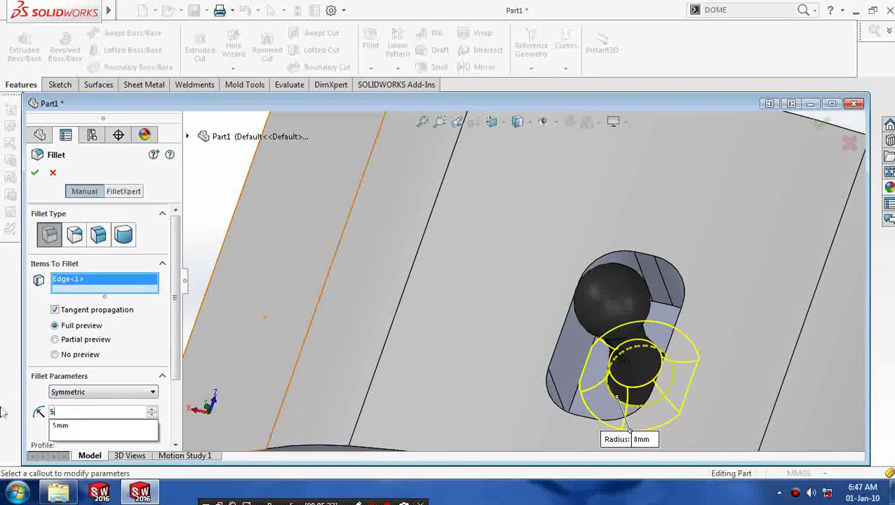
{"action": "key", "text": "Return"}
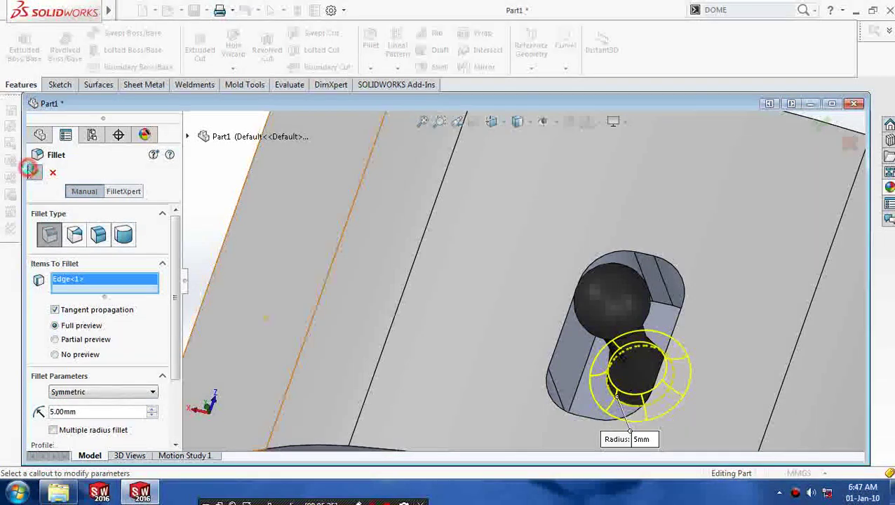
{"action": "left_click", "coordinate": [34, 172]}
Colour the Fillet1 face at the stem's base black.
{"action": "middle_click_drag", "start_coordinate": [414, 285], "coordinate": [414, 266]}
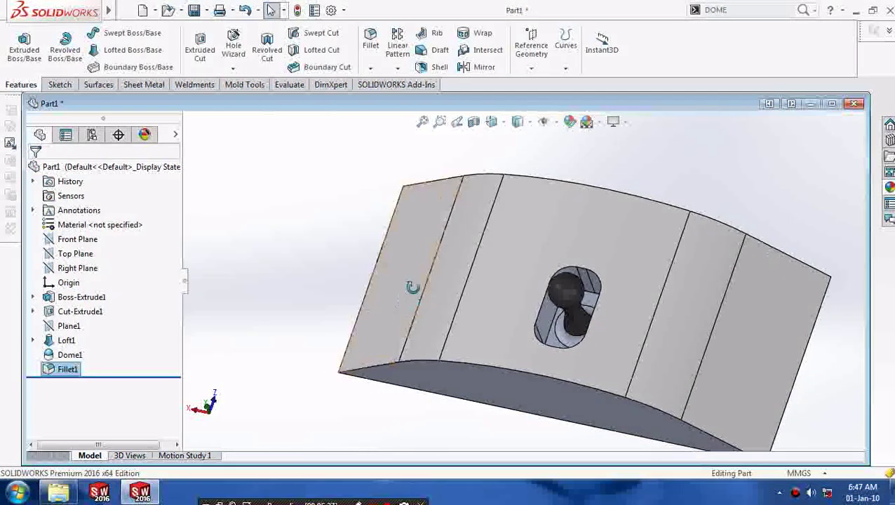
{"action": "scroll", "coordinate": [532, 307], "scroll_direction": "down", "scroll_amount": 5}
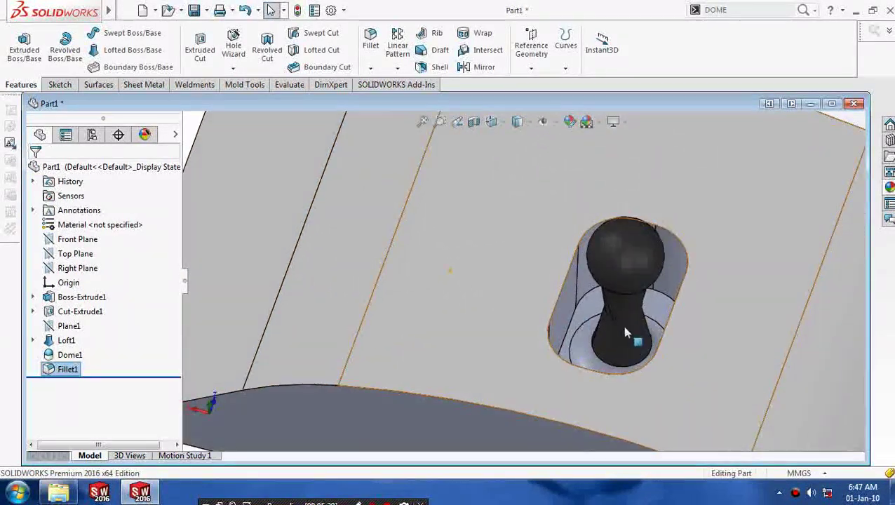
{"action": "middle_click_drag", "start_coordinate": [622, 323], "coordinate": [578, 360]}
{"action": "left_click", "coordinate": [577, 361]}
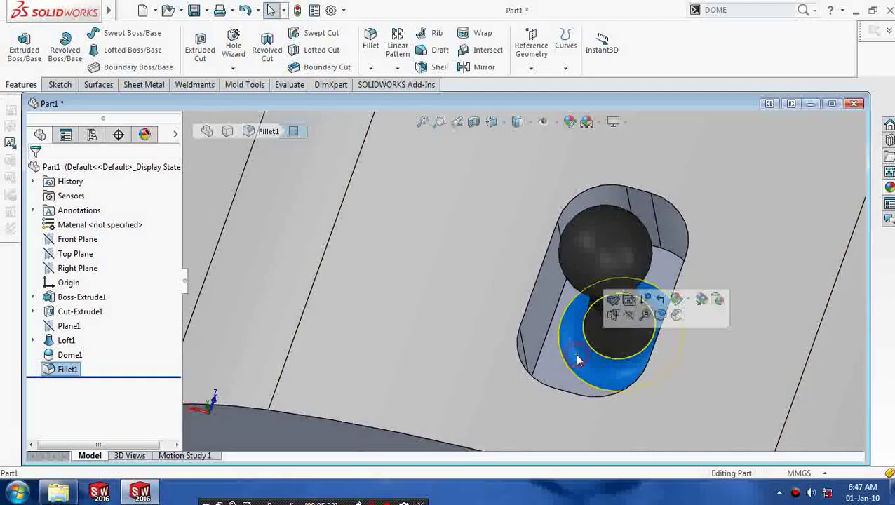
{"action": "right_click", "coordinate": [578, 360]}
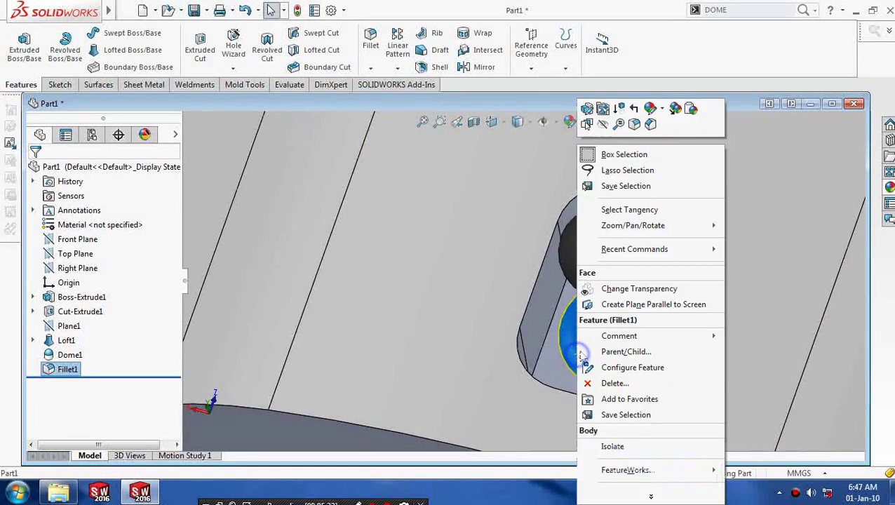
{"action": "left_click", "coordinate": [665, 116]}
{"action": "left_click", "coordinate": [677, 137]}
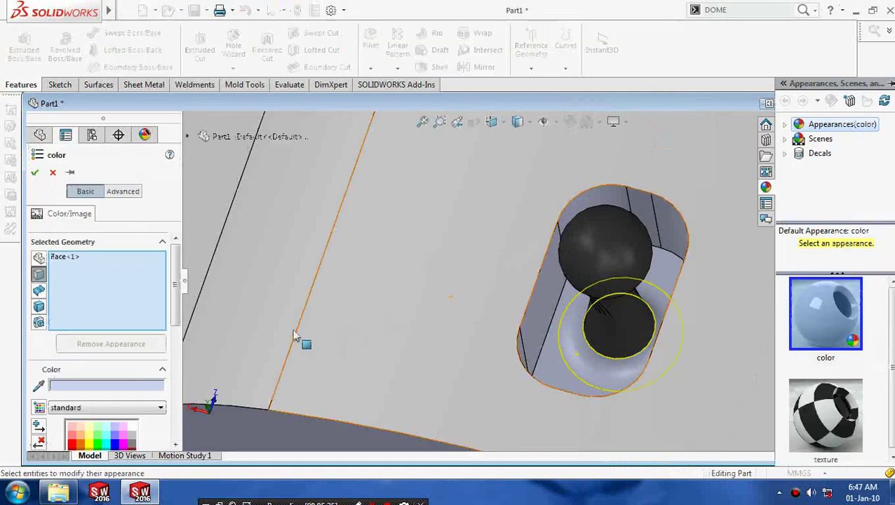
{"action": "left_click_drag", "start_coordinate": [175, 324], "coordinate": [158, 349]}
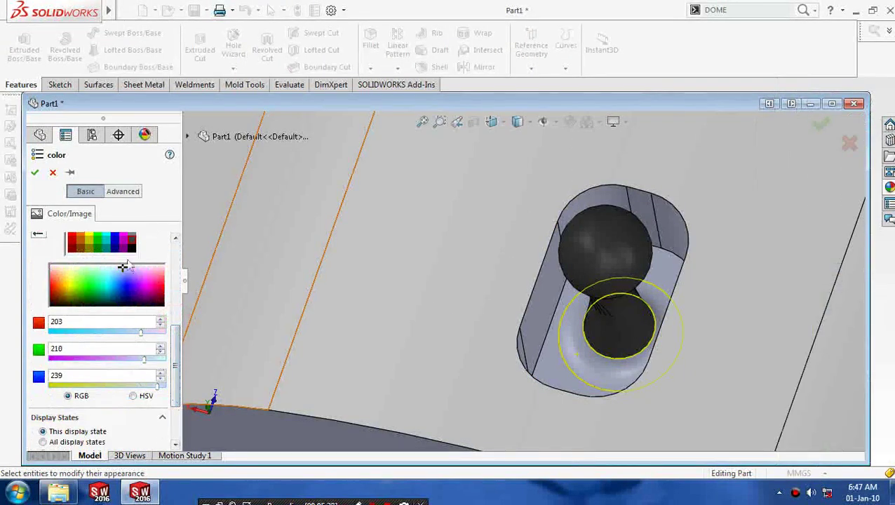
{"action": "left_click", "coordinate": [130, 249]}
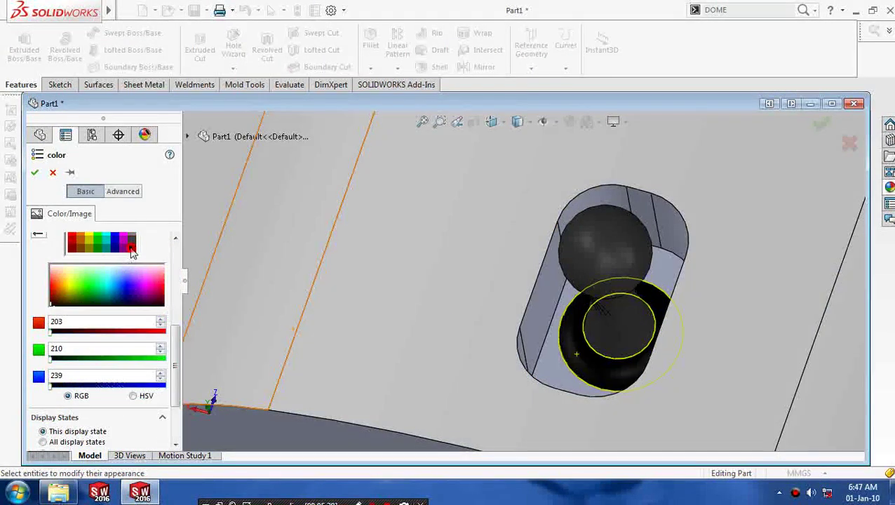
{"action": "left_click", "coordinate": [35, 173]}
{"action": "mouse_move", "coordinate": [386, 274]}
{"action": "middle_mouse_down"}
{"action": "mouse_move", "coordinate": [352, 295]}
{"action": "mouse_move", "coordinate": [330, 326]}
{"action": "mouse_move", "coordinate": [332, 295]}
{"action": "middle_mouse_up"}
{"action": "scroll", "coordinate": [626, 372], "scroll_direction": "down", "scroll_amount": 2}
{"action": "scroll", "coordinate": [617, 363], "scroll_direction": "down", "scroll_amount": 2}
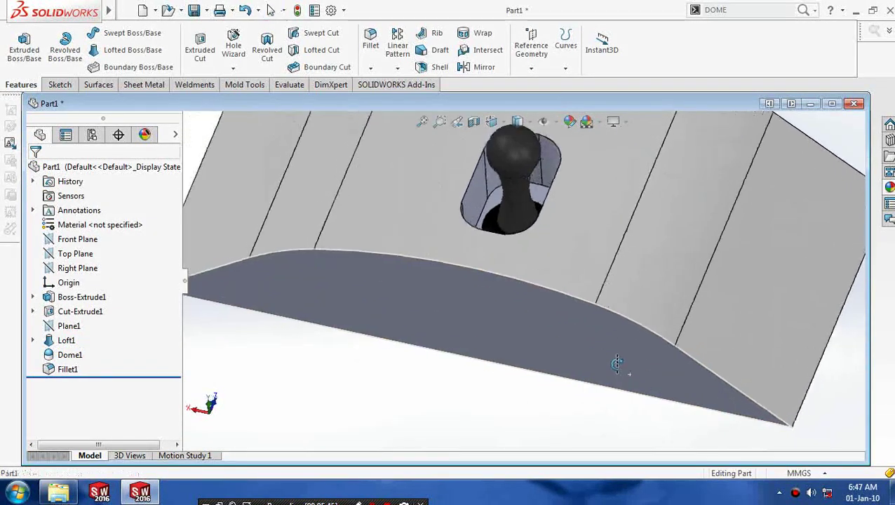
{"action": "scroll", "coordinate": [617, 363], "scroll_direction": "up", "scroll_amount": 2}
{"action": "scroll", "coordinate": [618, 362], "scroll_direction": "up", "scroll_amount": 2}
{"action": "mouse_move", "coordinate": [621, 362]}
{"action": "middle_mouse_down"}
{"action": "mouse_move", "coordinate": [617, 341]}
{"action": "mouse_move", "coordinate": [621, 348]}
{"action": "middle_mouse_up"}
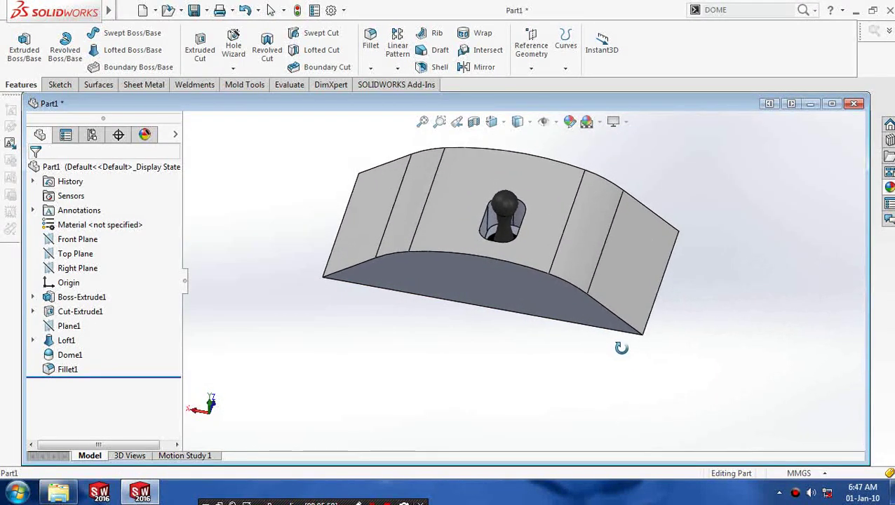